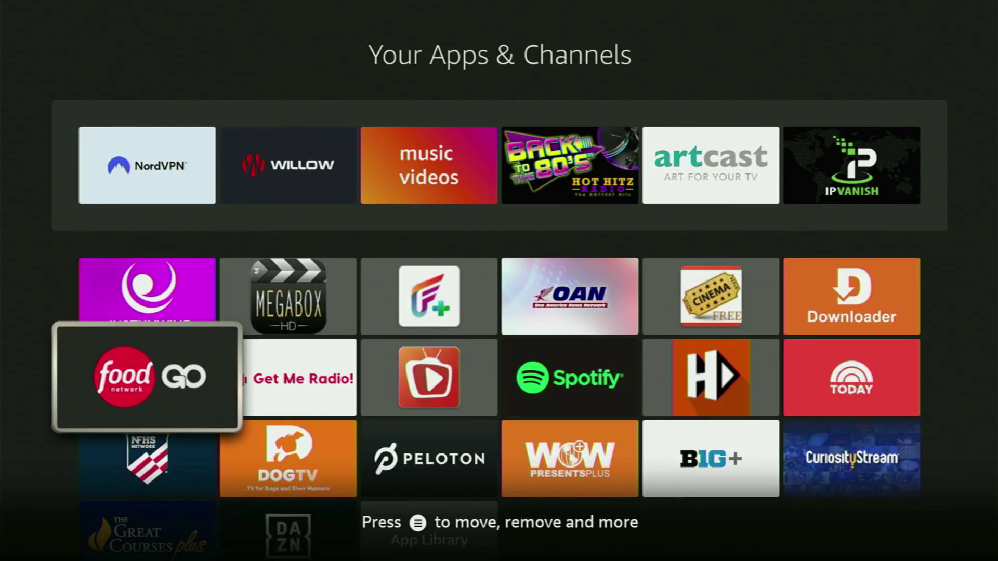
Browse the installed apps over to the Downloader tile, then leave the apps list
key(Up)
key(Right)
key(Right)
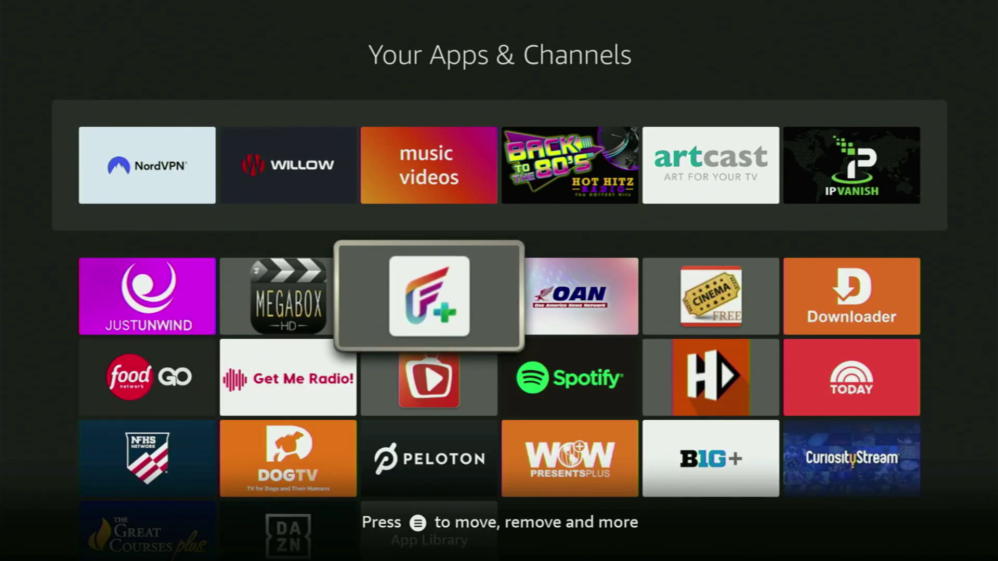
key(Up)
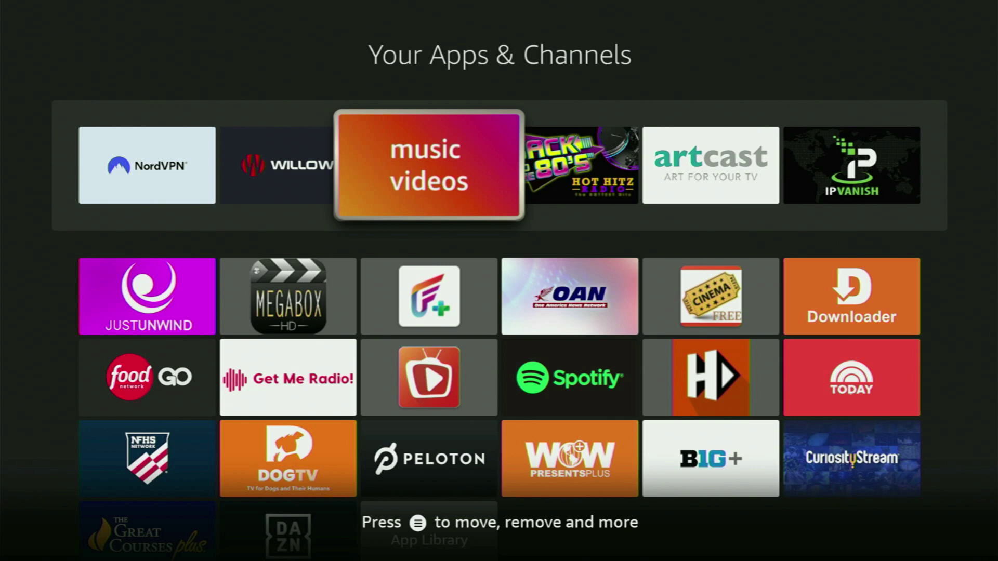
key(Left)
key(Down)
key(Down)
key(Up)
key(Right)
key(Right)
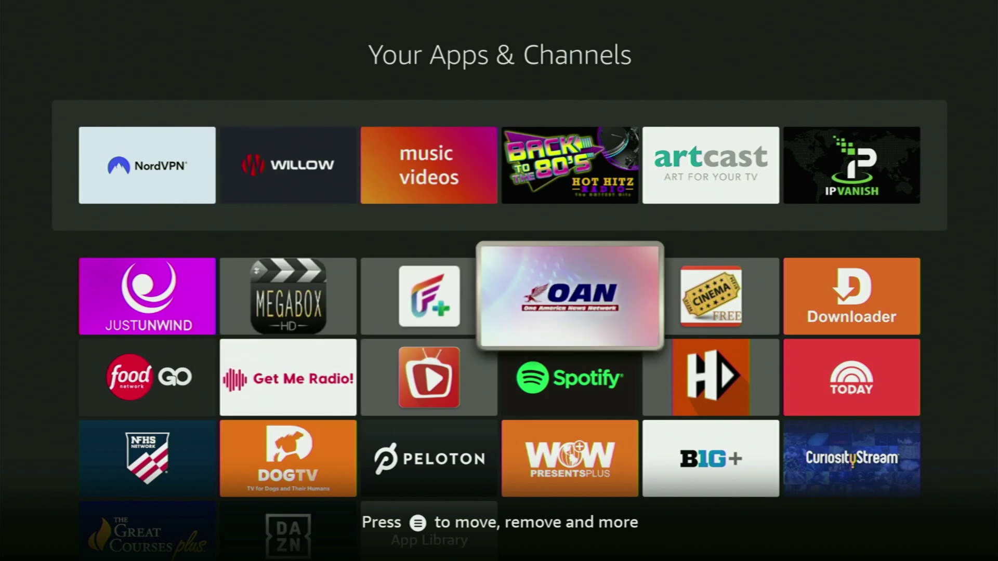
key(Right)
key(Right)
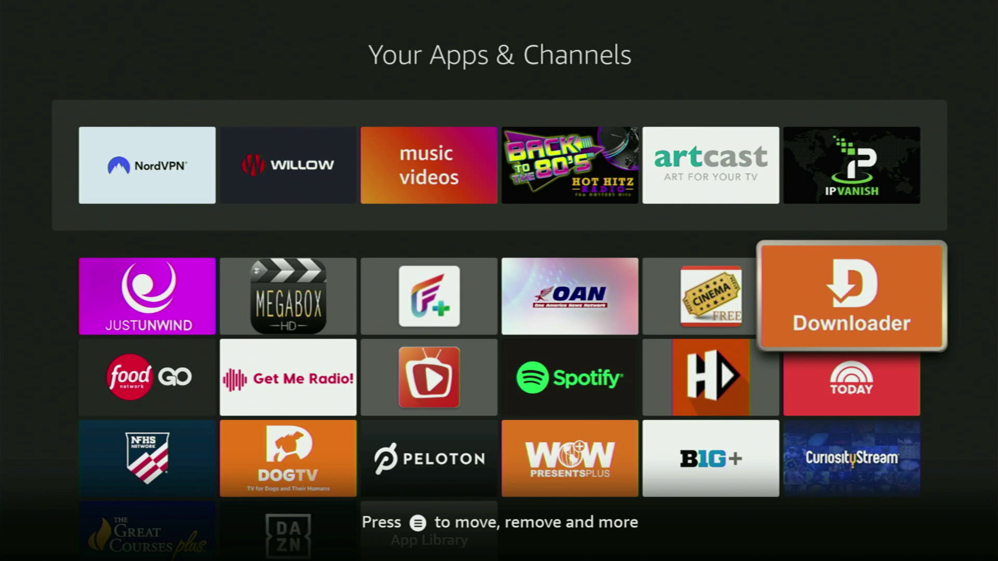
key(Return)
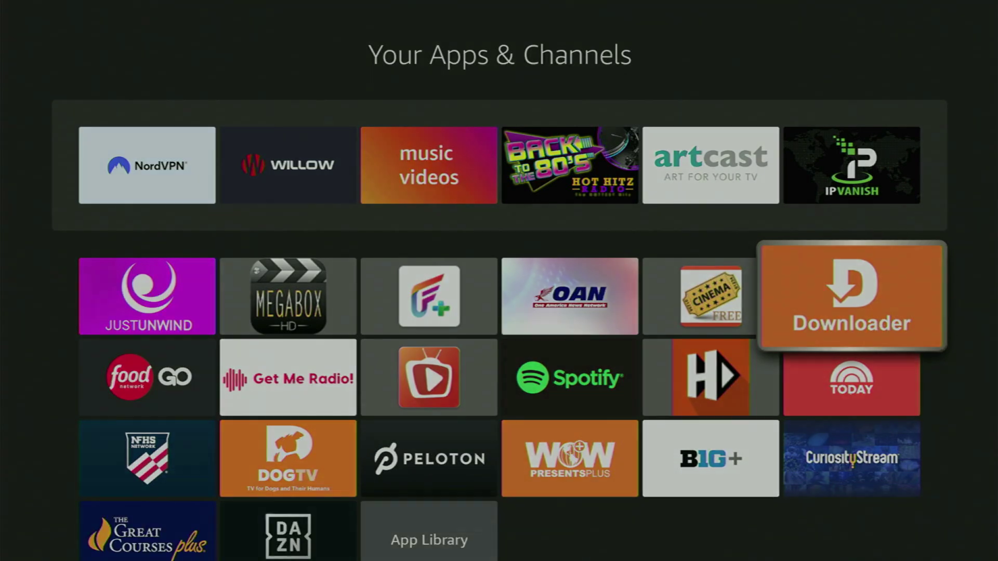
From Home, go to Find > Search and type 'Dow' on the on-screen keyboard
key(Home)
key(Left)
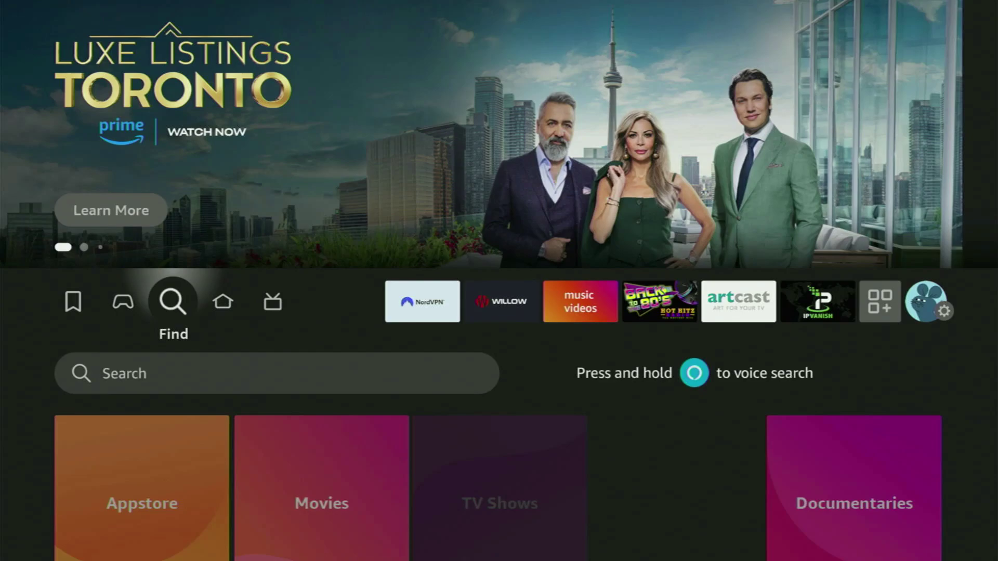
key(Down)
key(Return)
key(Right)
key(Right)
key(Right)
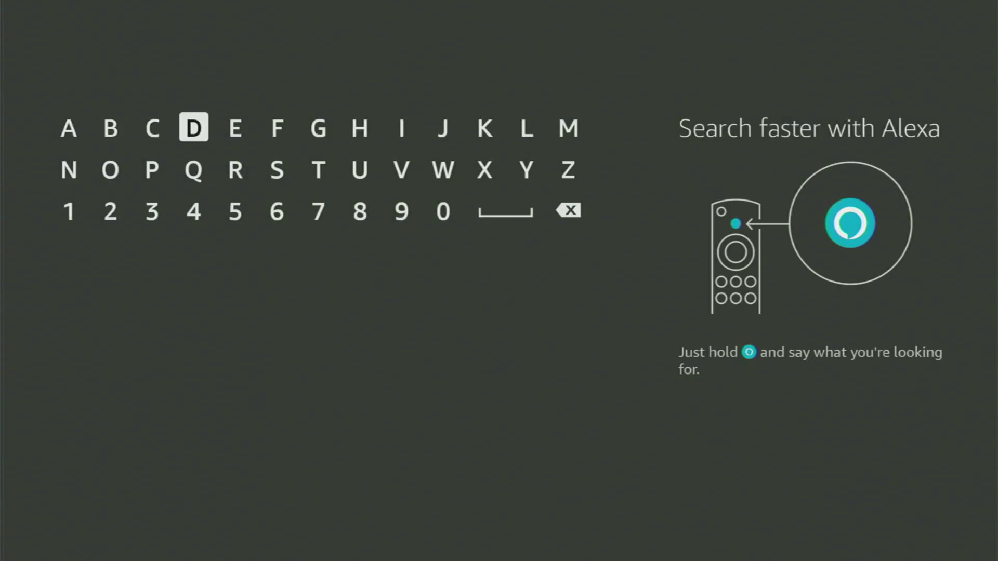
key(Return)
key(Down)
key(Left)
key(Left)
key(Return)
key(Right)
key(Right)
key(Right)
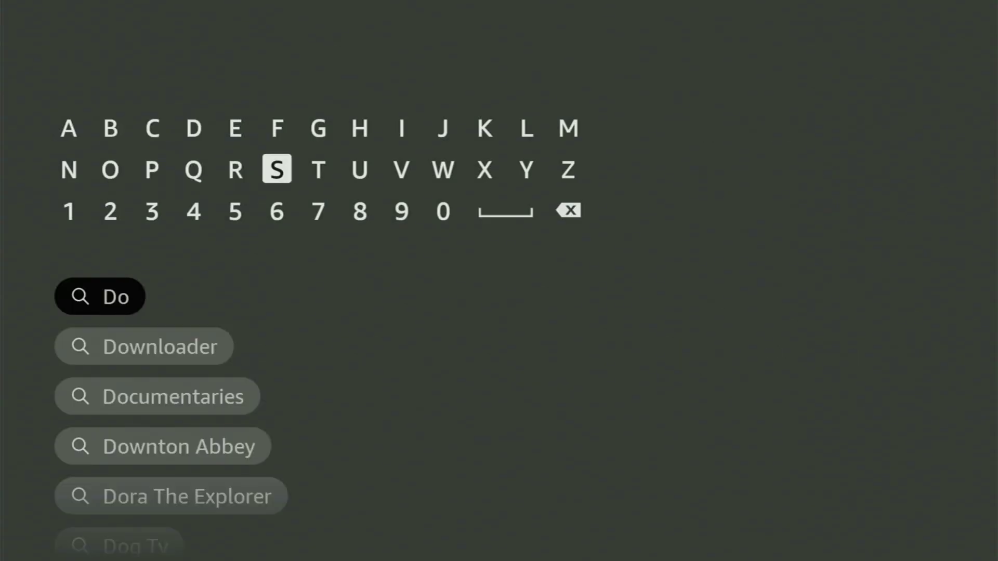
key(Right)
key(Right)
key(Right)
key(Return)
Search for the Downloader suggestion and browse the results past VLC to MX Player
key(Down)
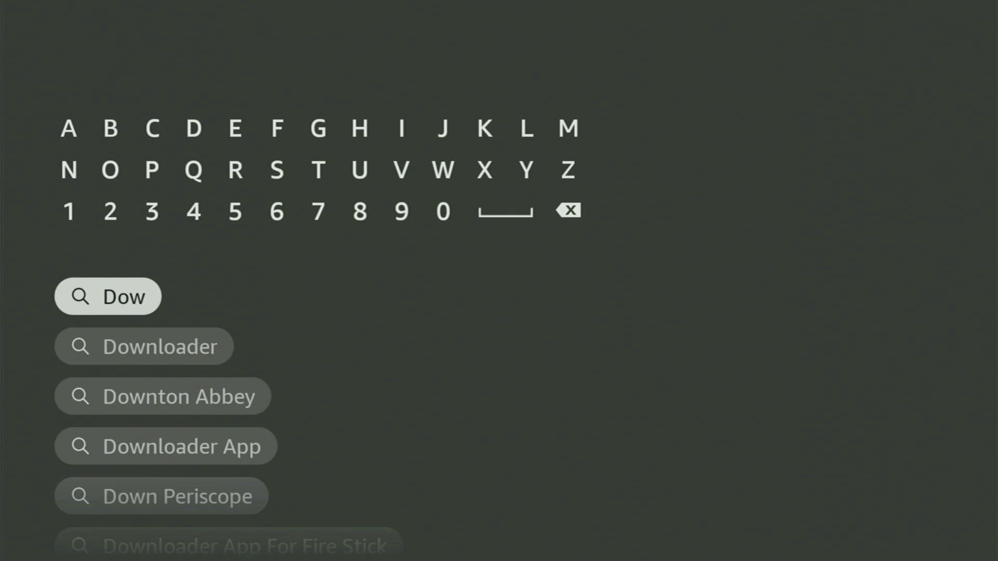
key(Down)
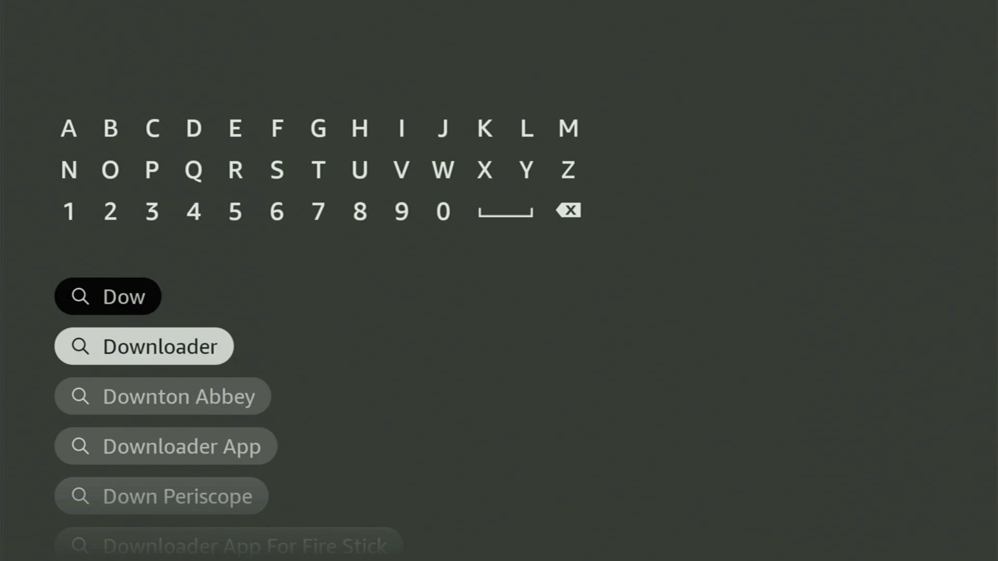
key(Return)
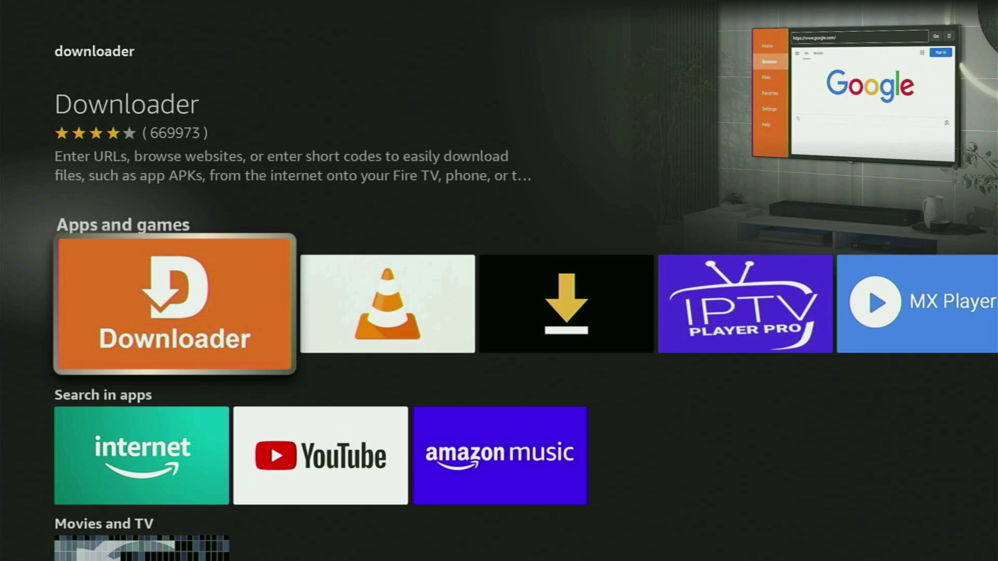
key(Right)
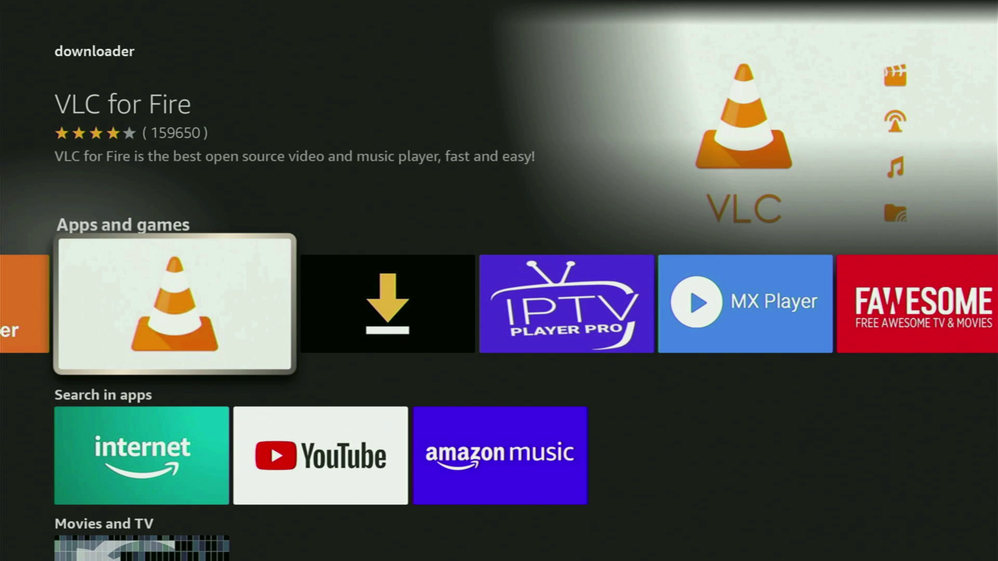
key(Right)
key(Right)
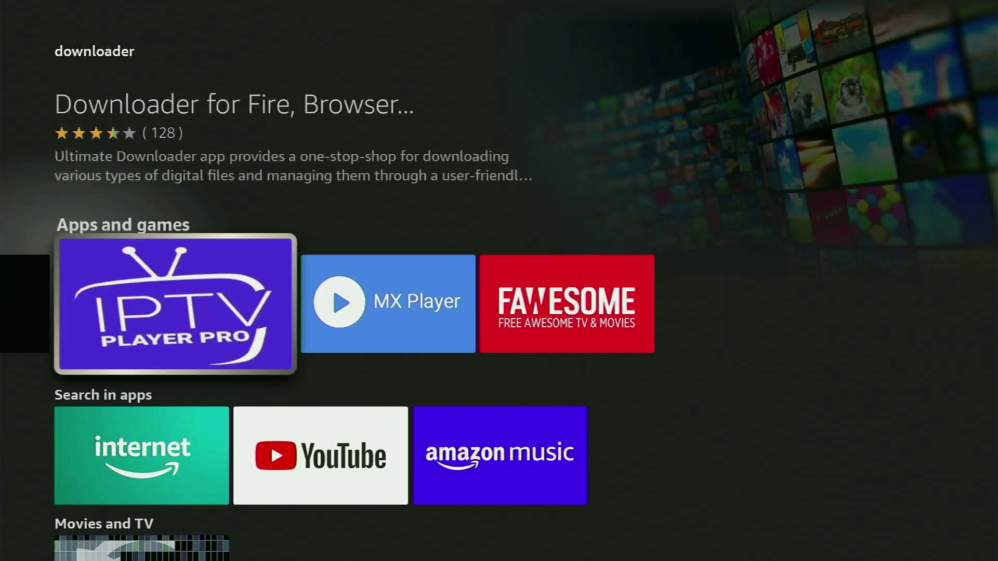
key(Right)
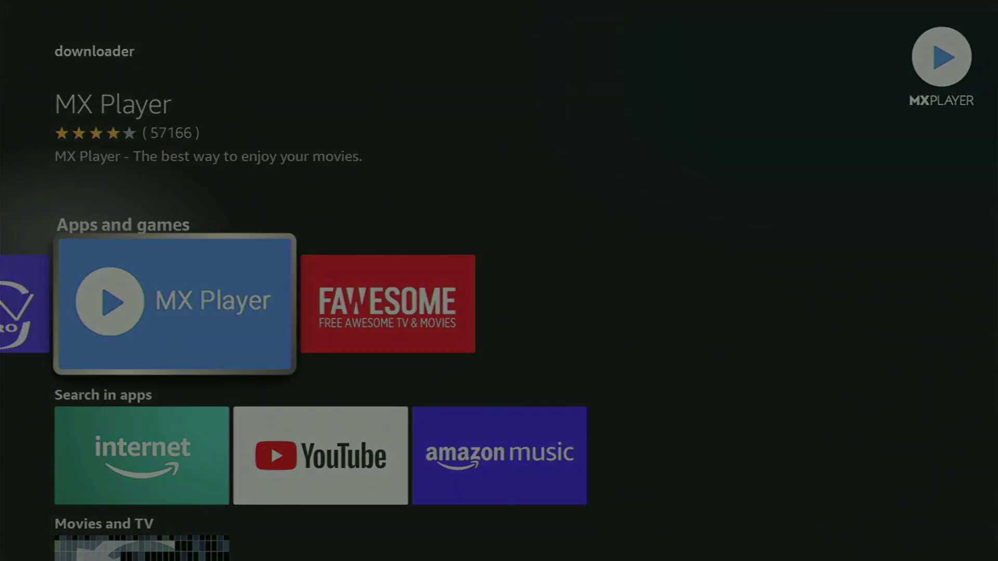
Open the My Fire TV page from the Settings grid
key(Right)
key(Right)
key(Right)
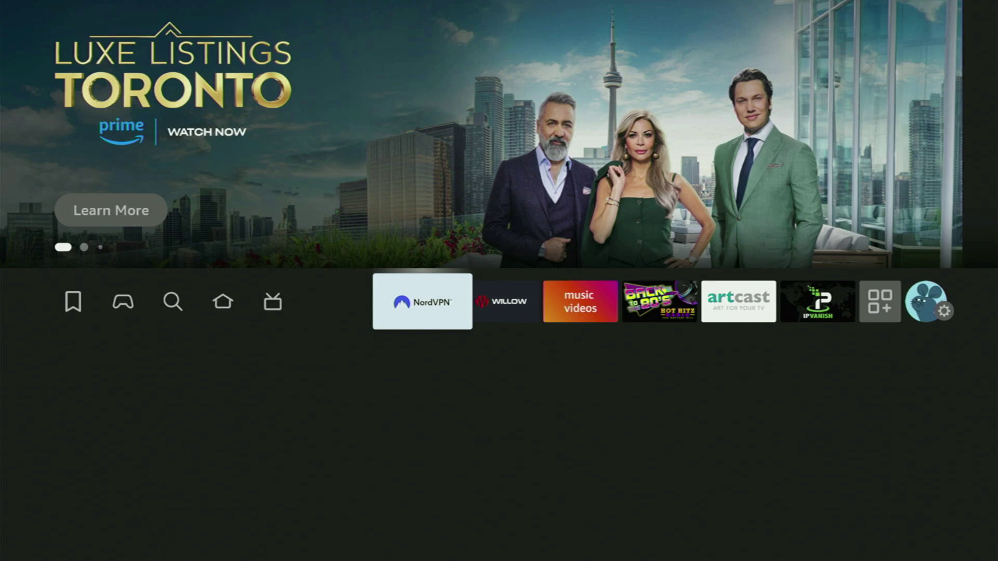
key(Right)
key(Right)
key(Right)
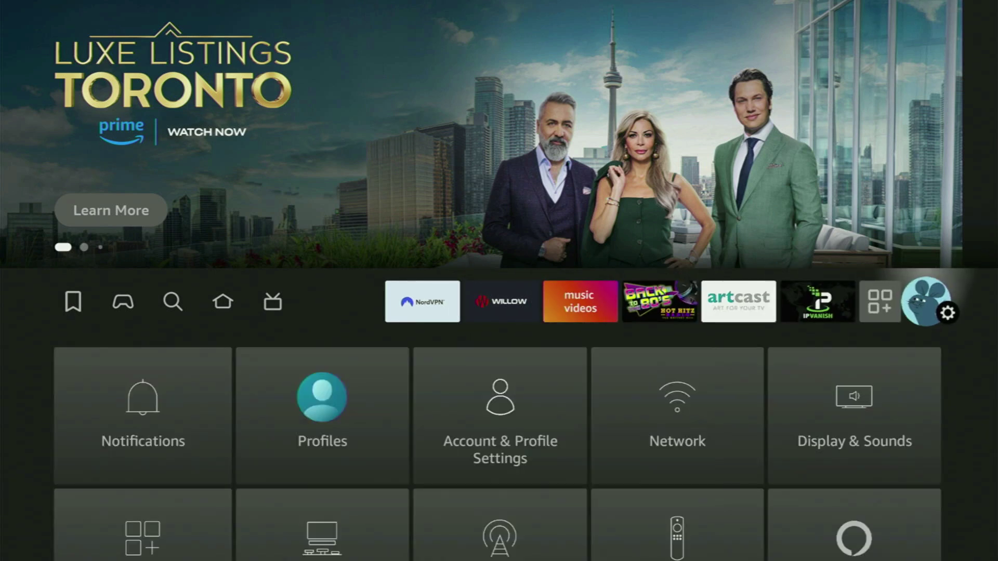
key(Down)
key(Down)
key(Down)
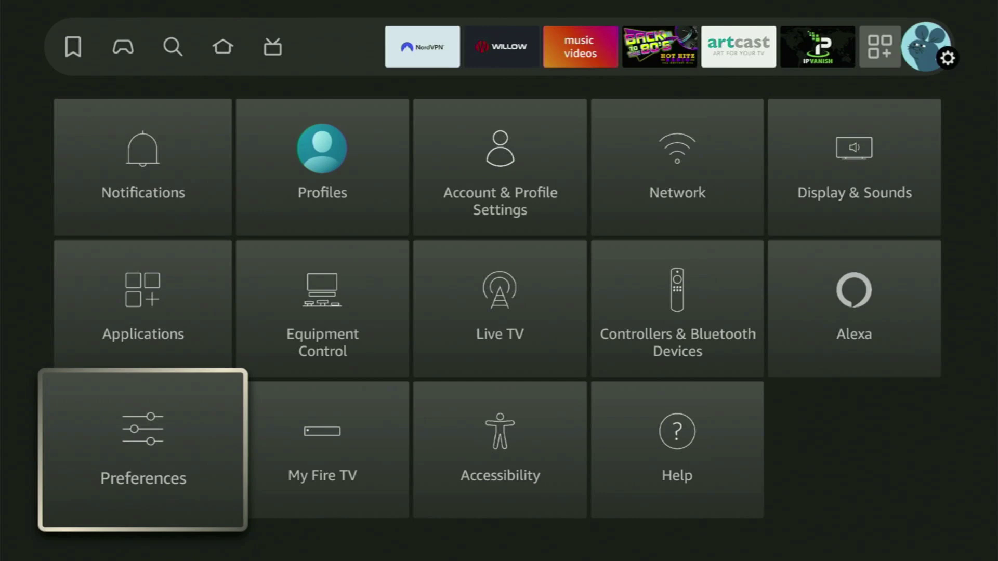
key(Right)
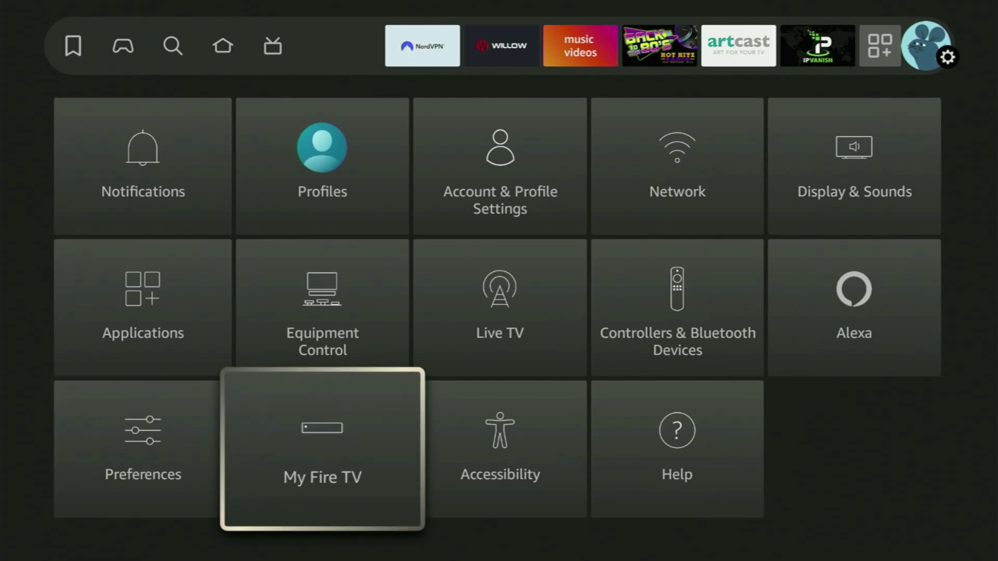
key(Return)
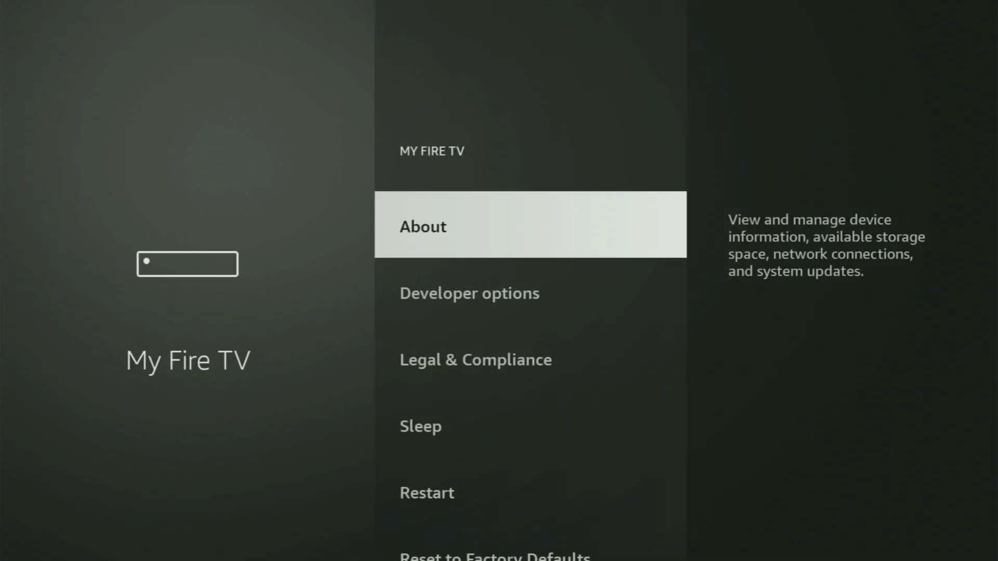
Scroll down to Reset to Factory Defaults and back up to Developer options
key(Down)
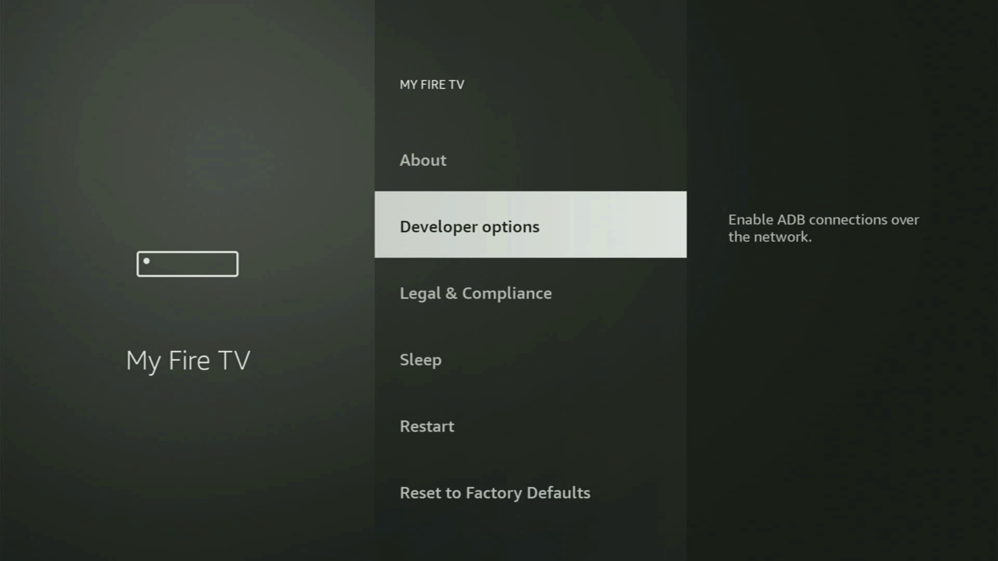
key(Down)
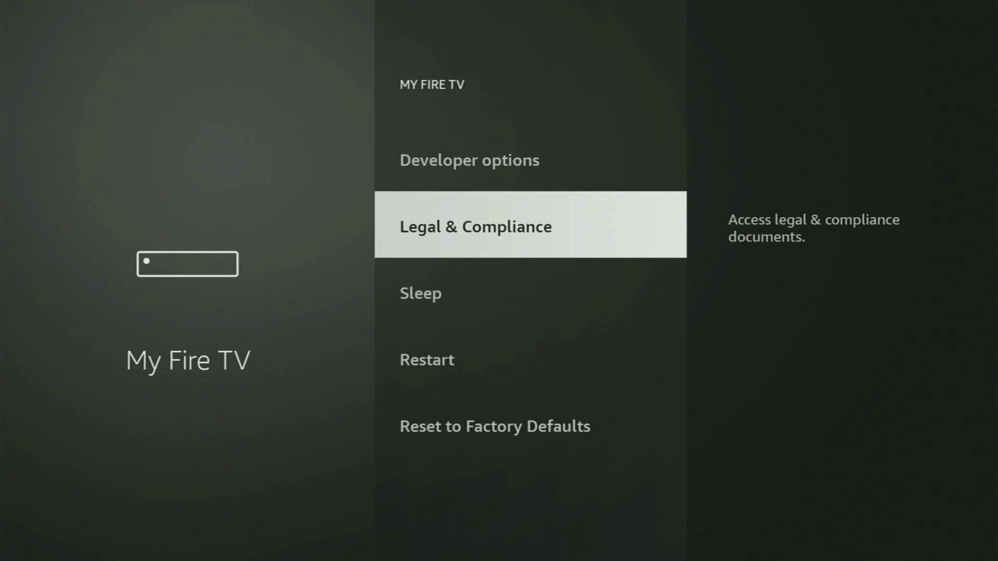
key(Down)
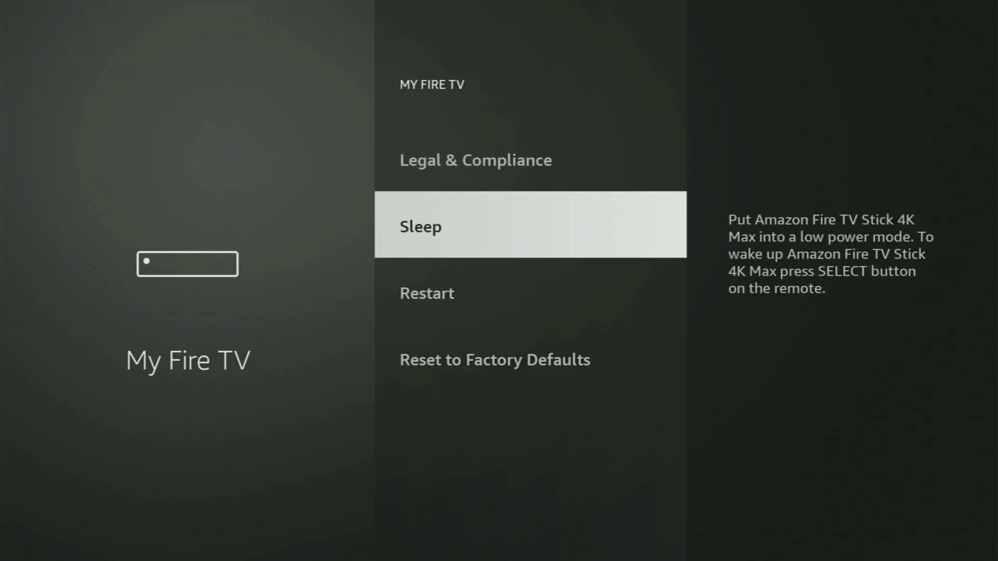
key(Down)
key(Down)
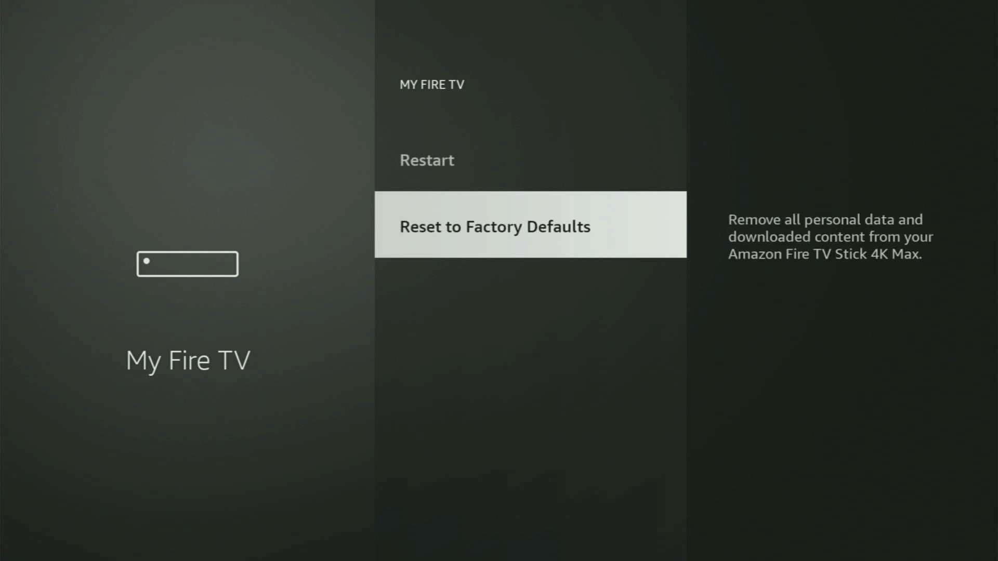
key(Up)
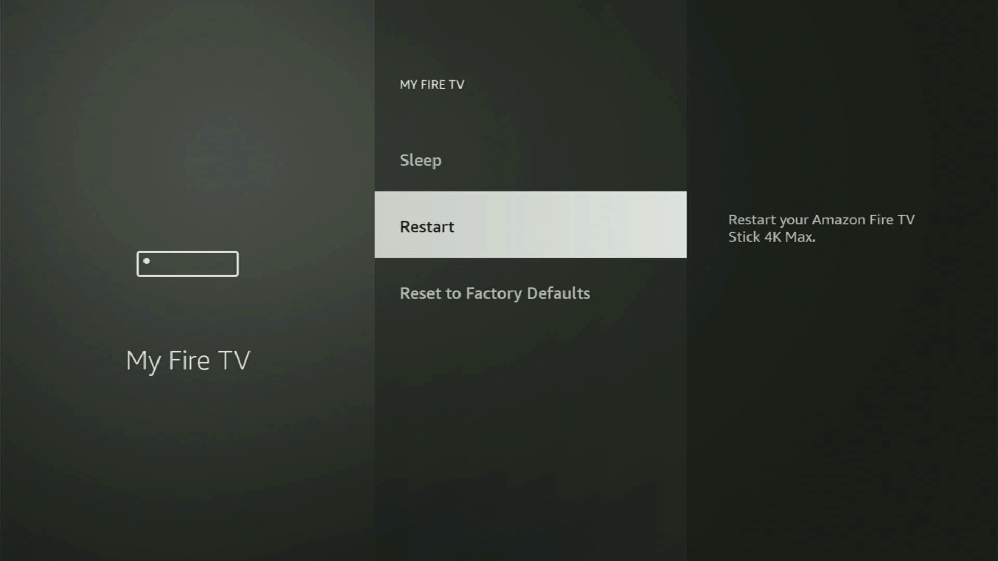
key(Up)
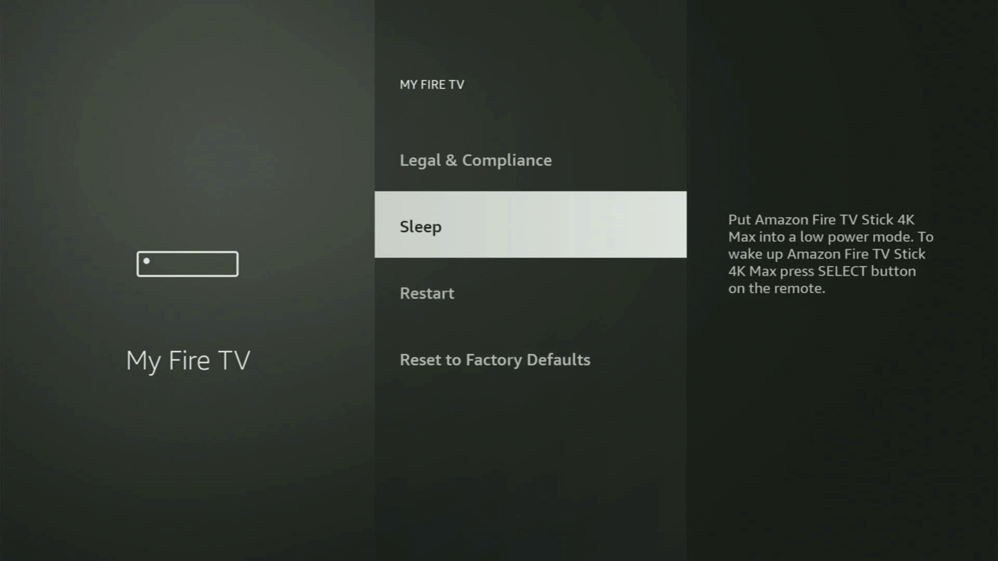
key(Up)
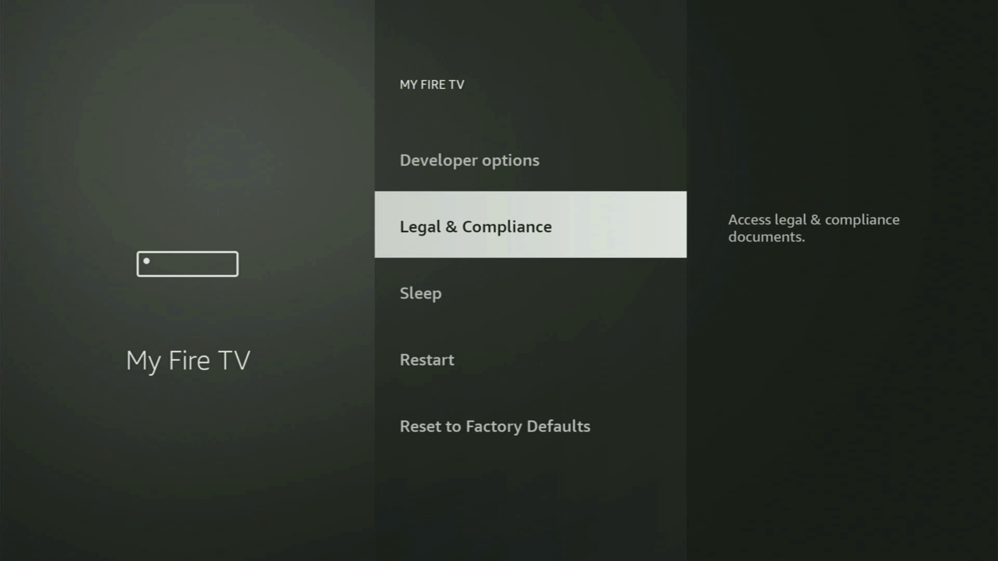
key(Up)
key(Up)
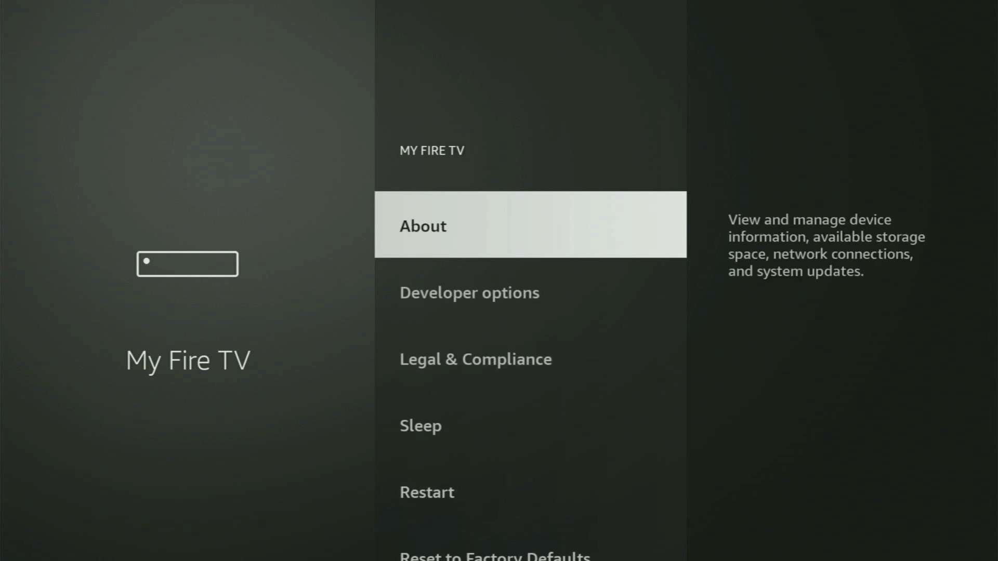
key(Return)
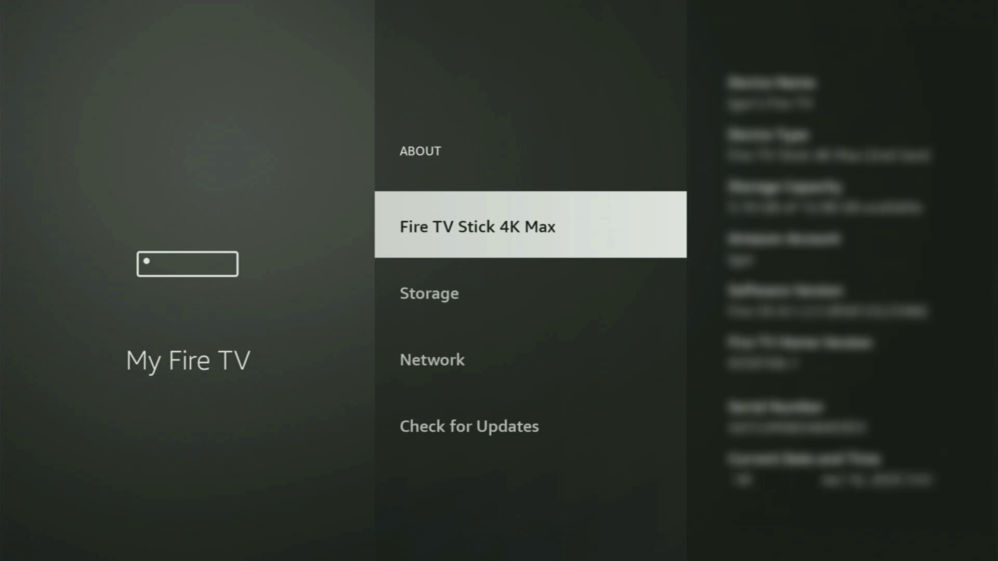
key(Return)
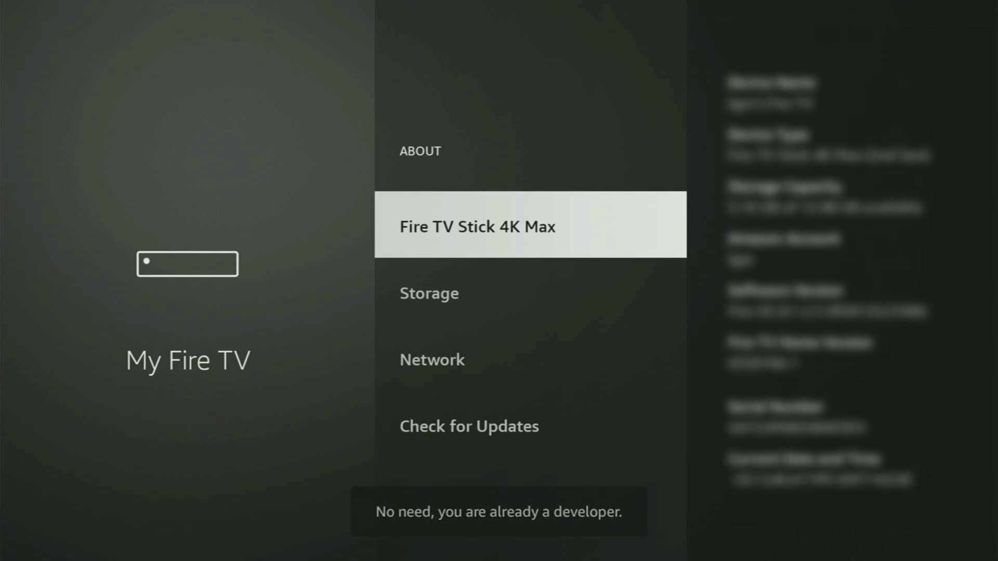
key(Down)
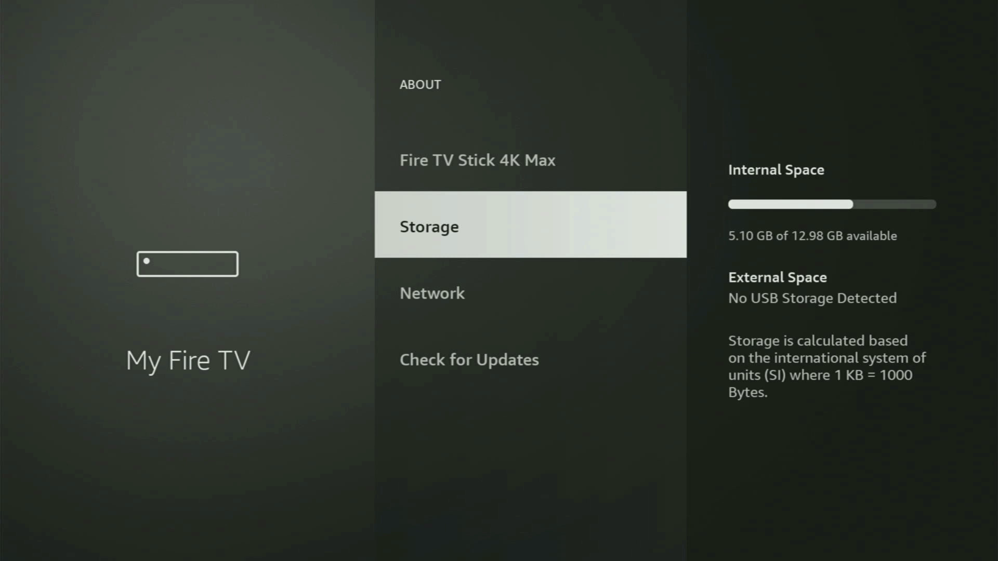
key(Escape)
key(Down)
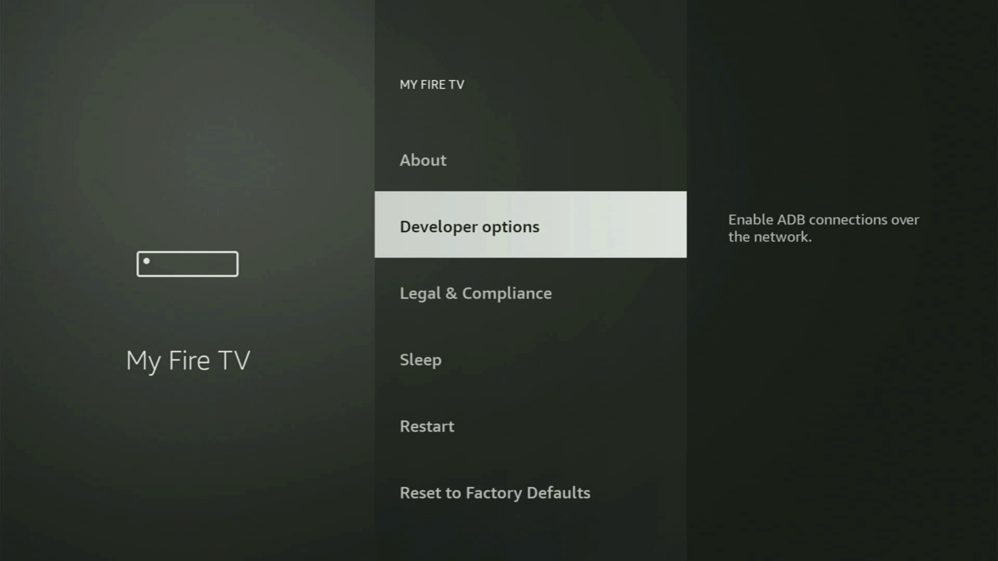
In Developer options, leave ADB debugging switched ON
key(Return)
key(Return)
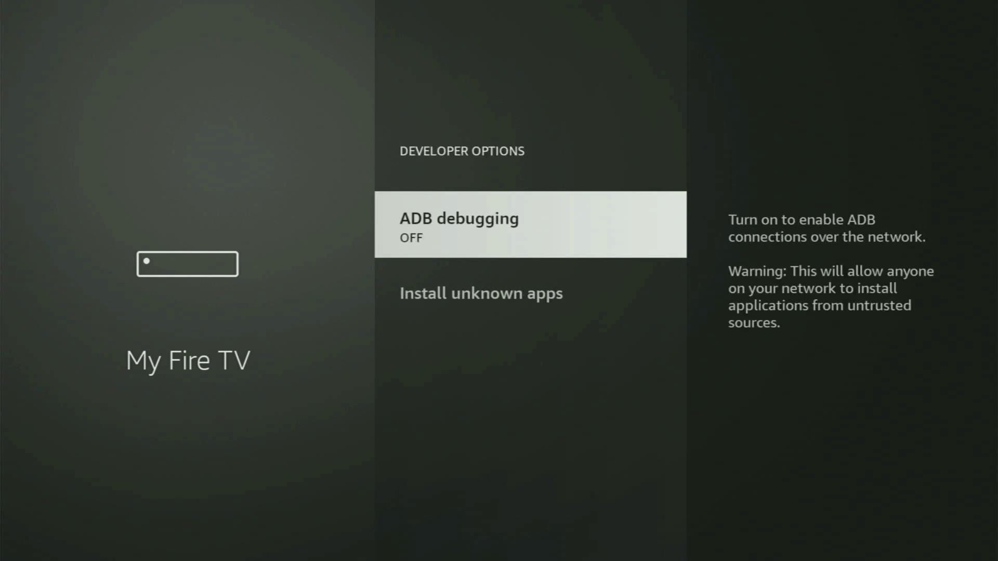
key(Return)
key(Down)
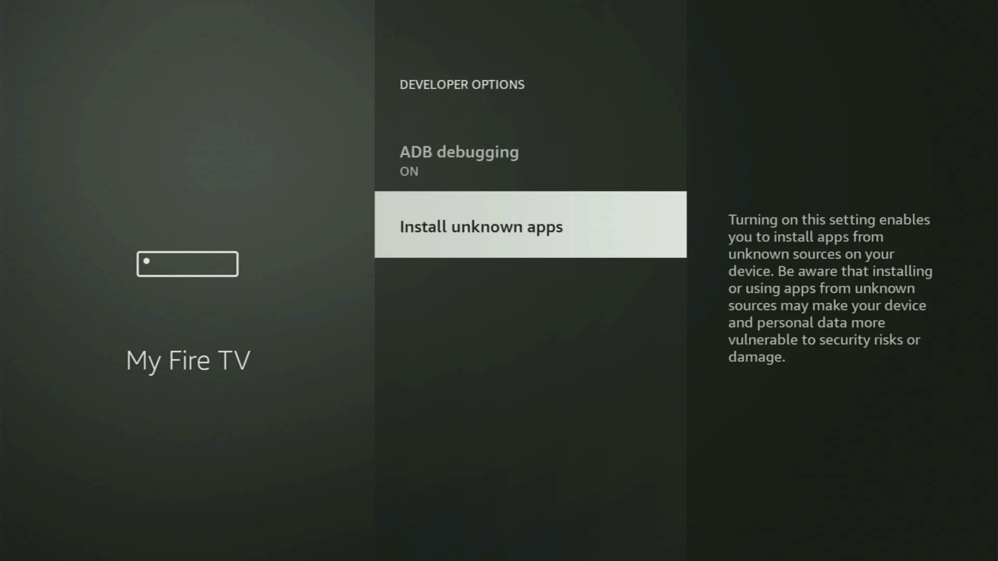
key(Return)
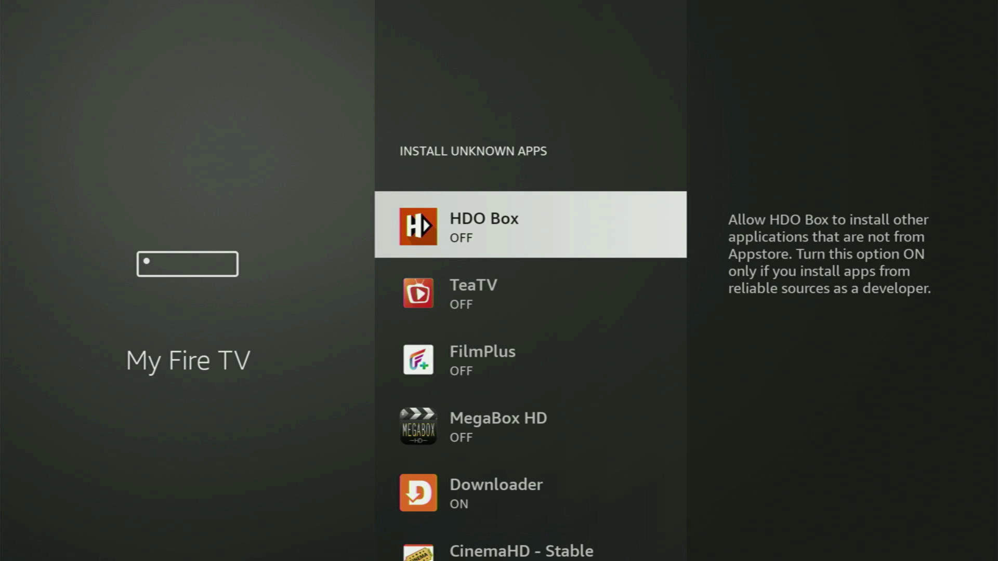
Turn Downloader ON under Install unknown apps, then browse the list to TeaTV
key(Down)
key(Down)
key(Down)
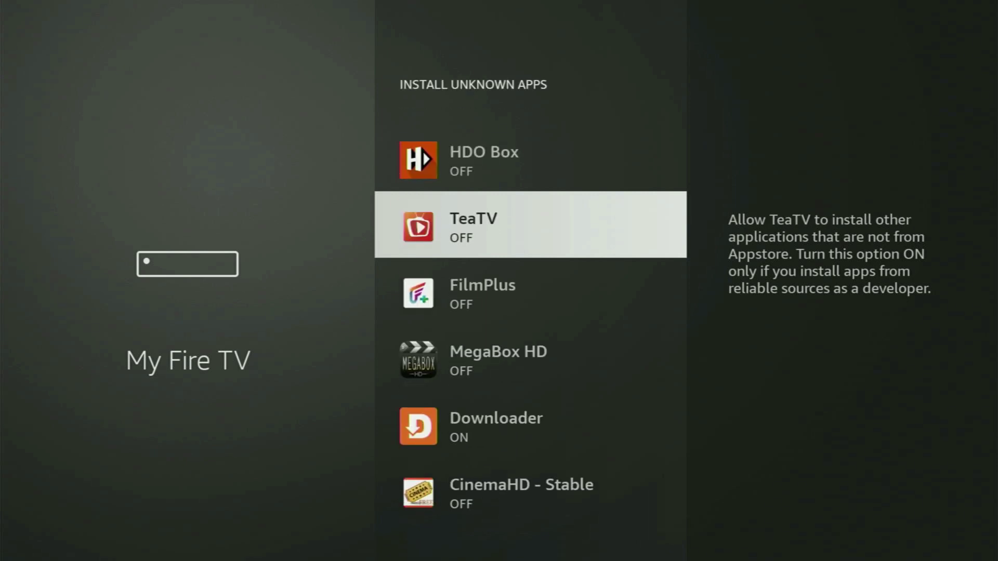
key(Down)
key(Return)
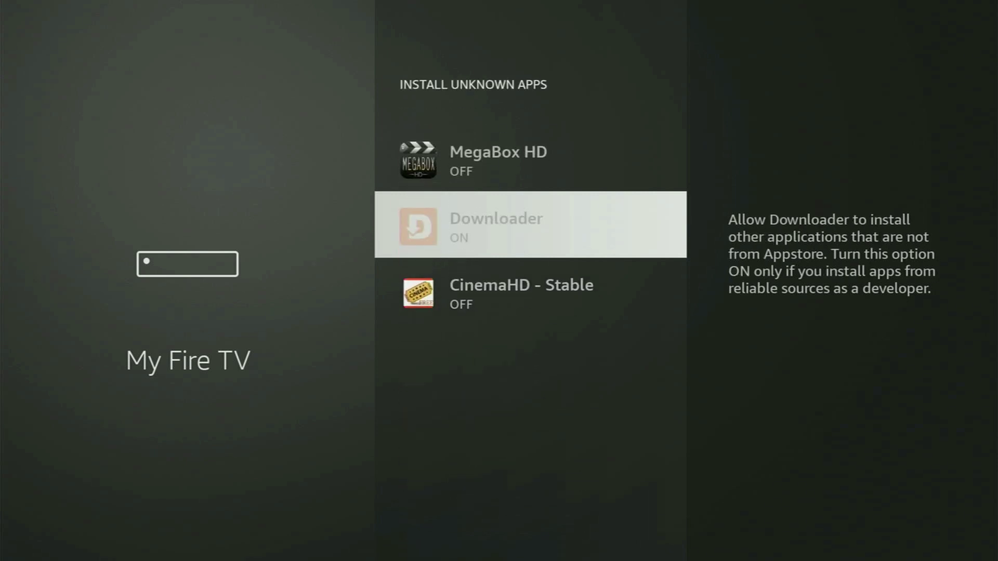
key(Return)
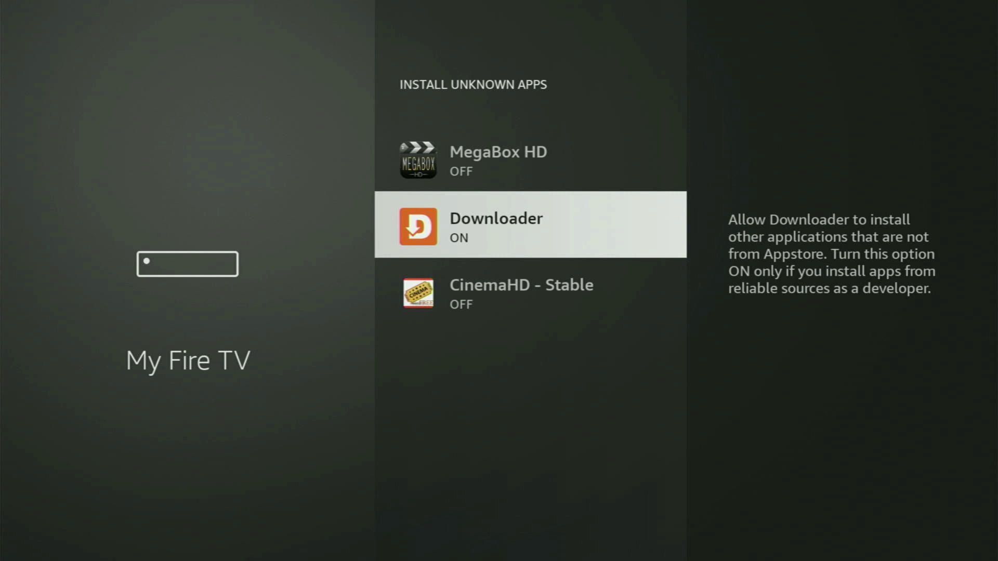
key(Up)
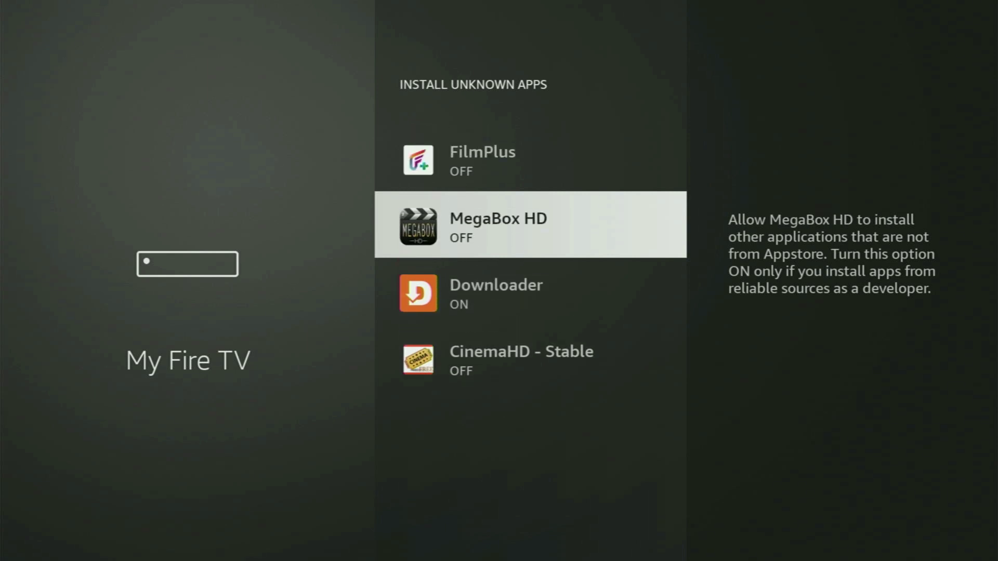
key(Up)
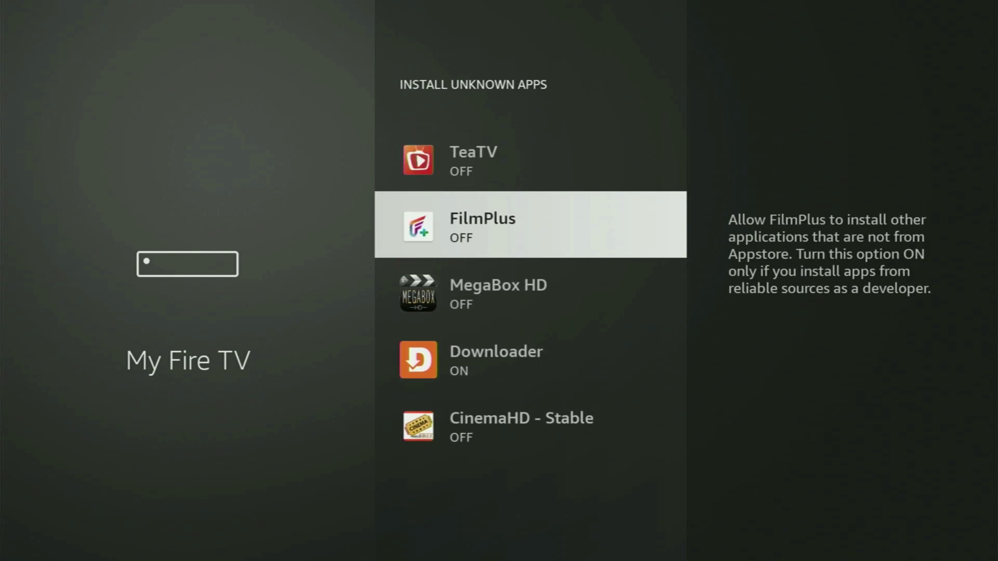
key(Up)
key(Up)
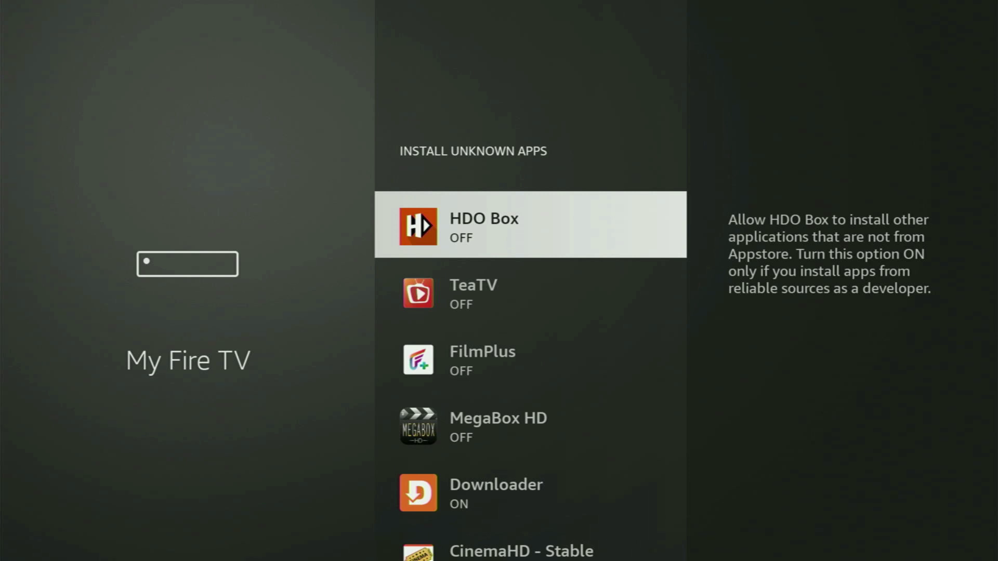
key(Down)
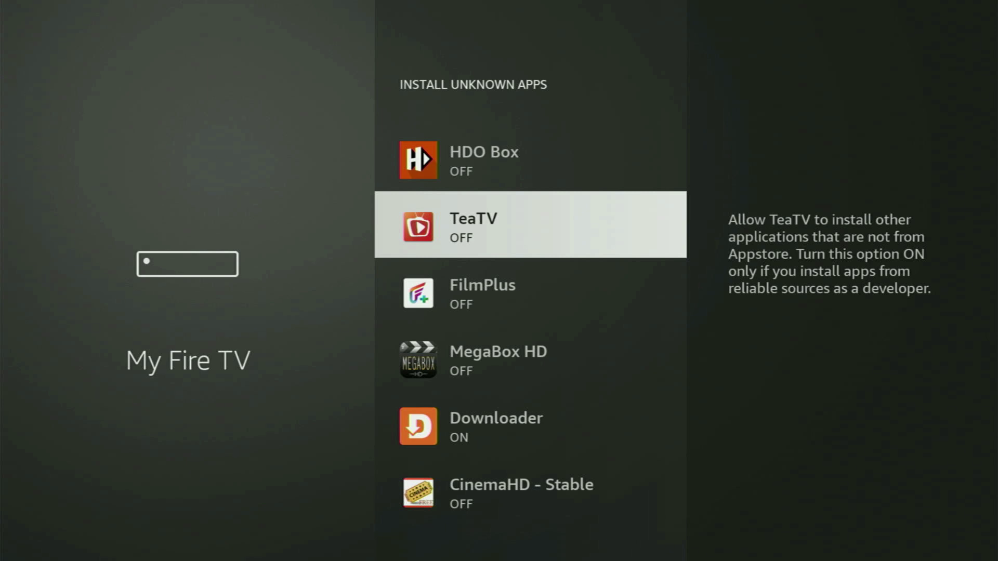
Go Home, open Your Apps & Channels, and move across the grid to Downloader
key(Home)
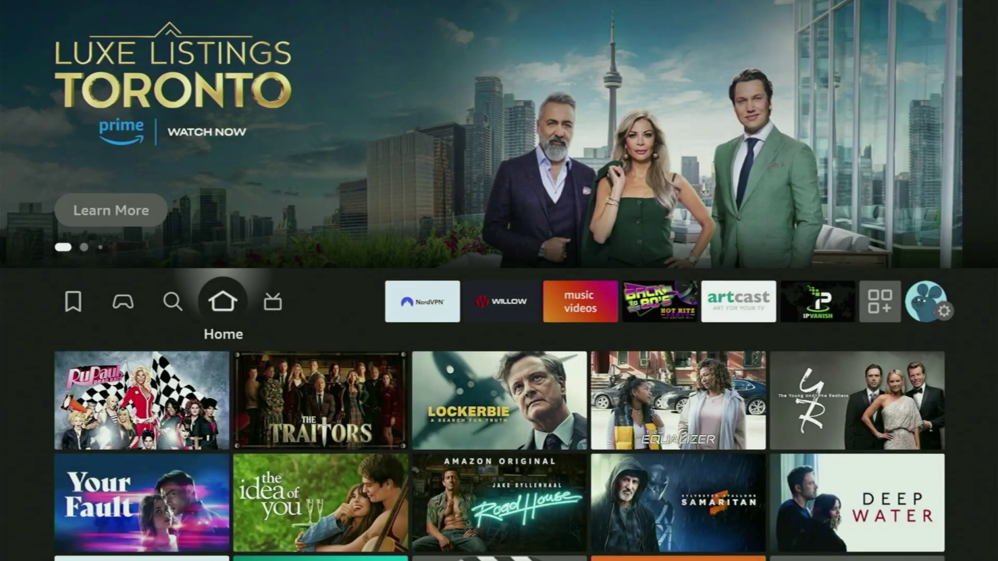
key(Right)
key(Right)
key(Right)
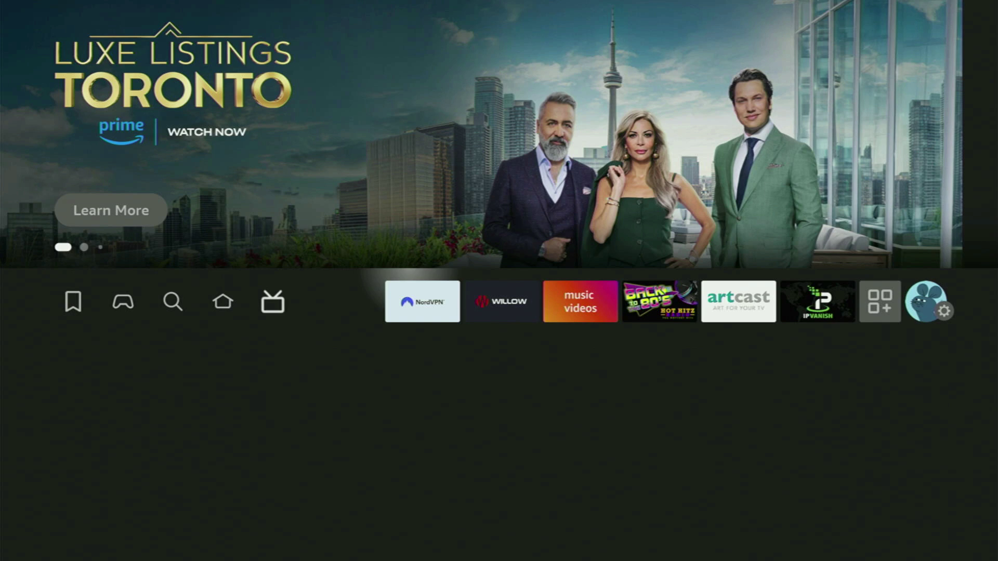
key(Right)
key(Right)
key(Right)
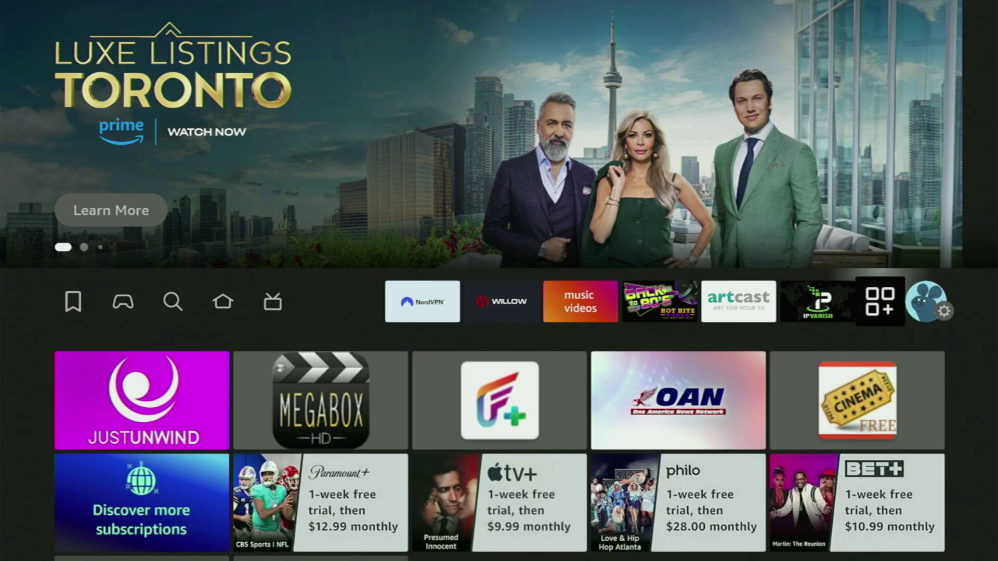
key(Return)
key(Down)
key(Right)
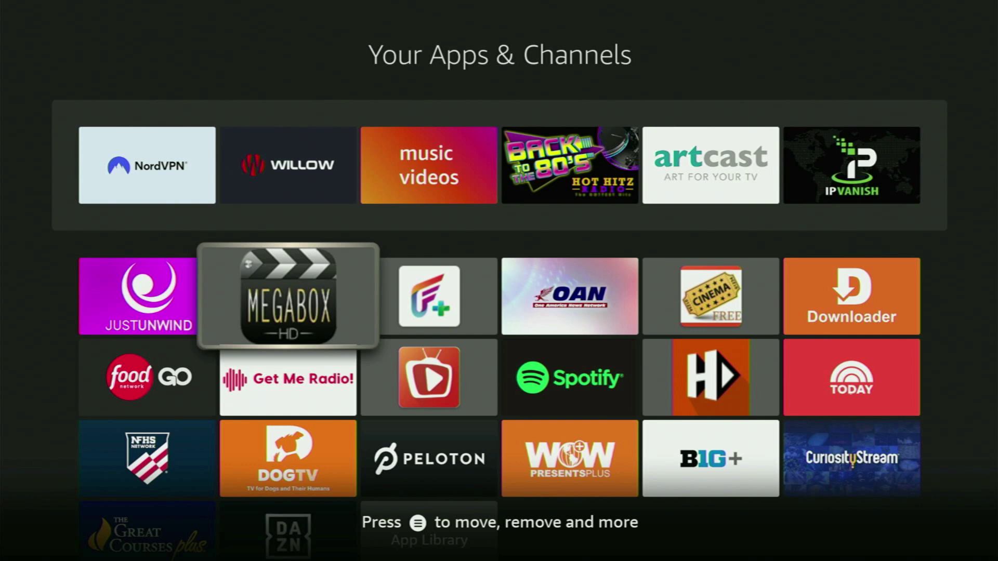
key(Right)
key(Right)
key(Right)
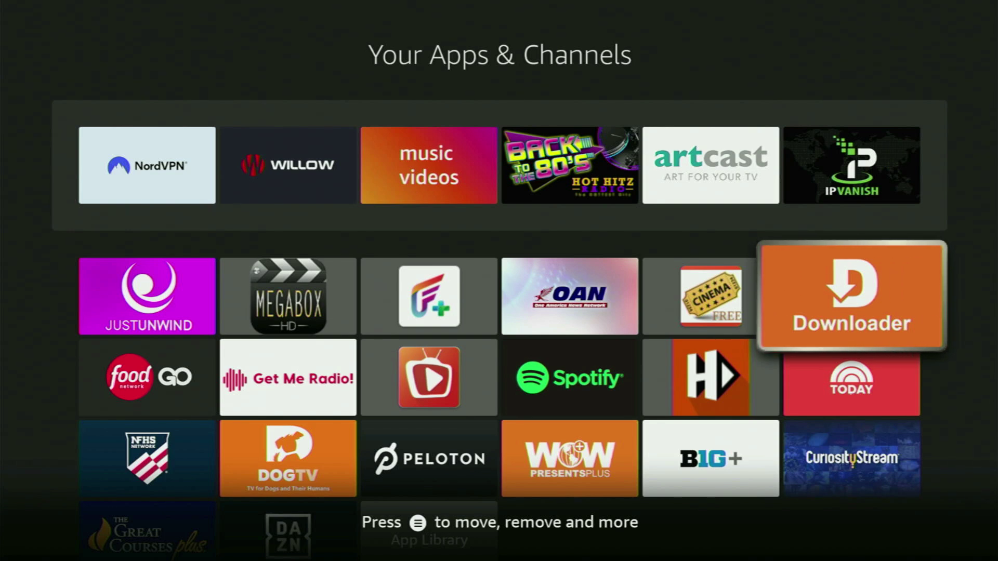
Move up to the favourite apps row and launch NordVPN
key(Left)
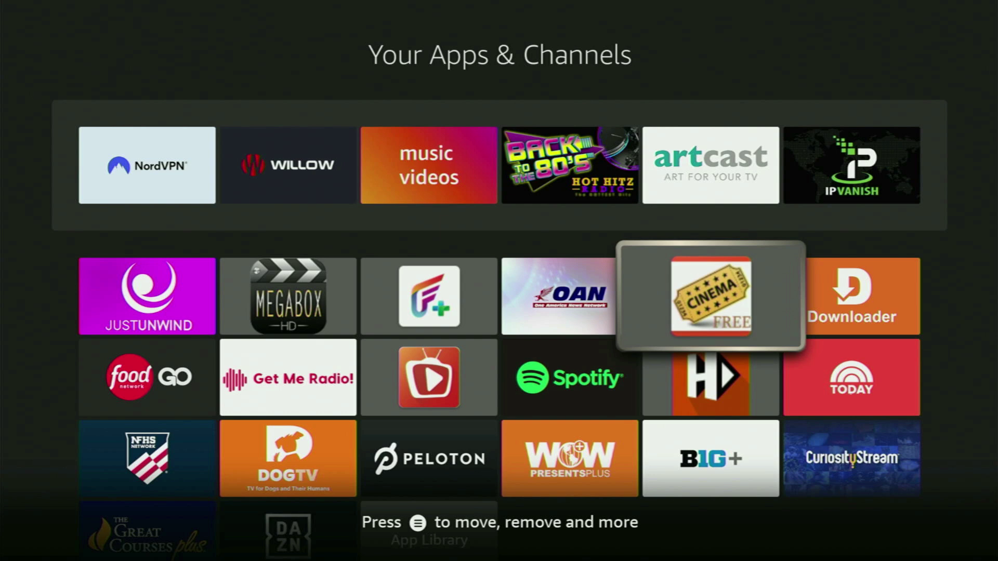
key(Up)
key(Left)
key(Left)
key(Left)
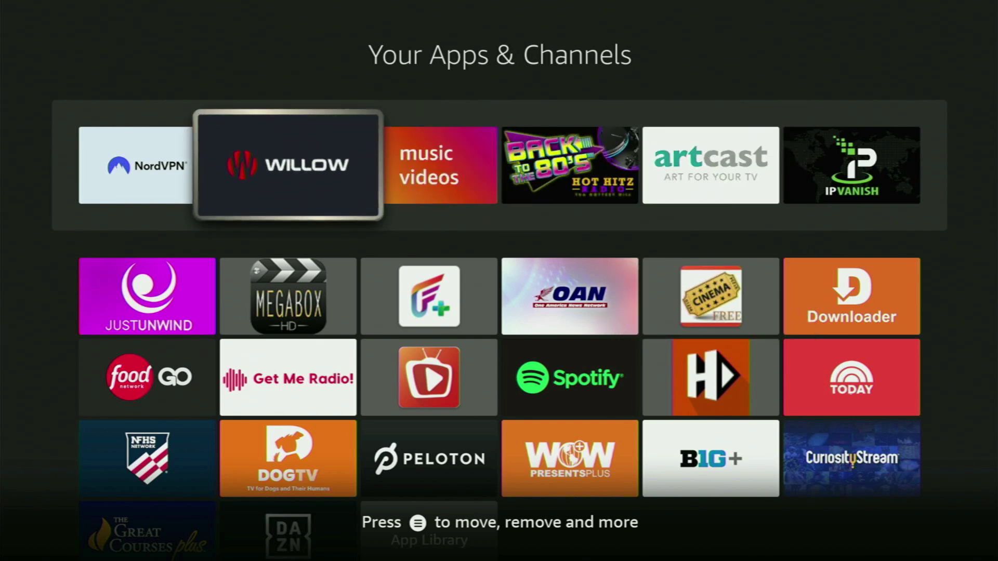
key(Left)
key(Return)
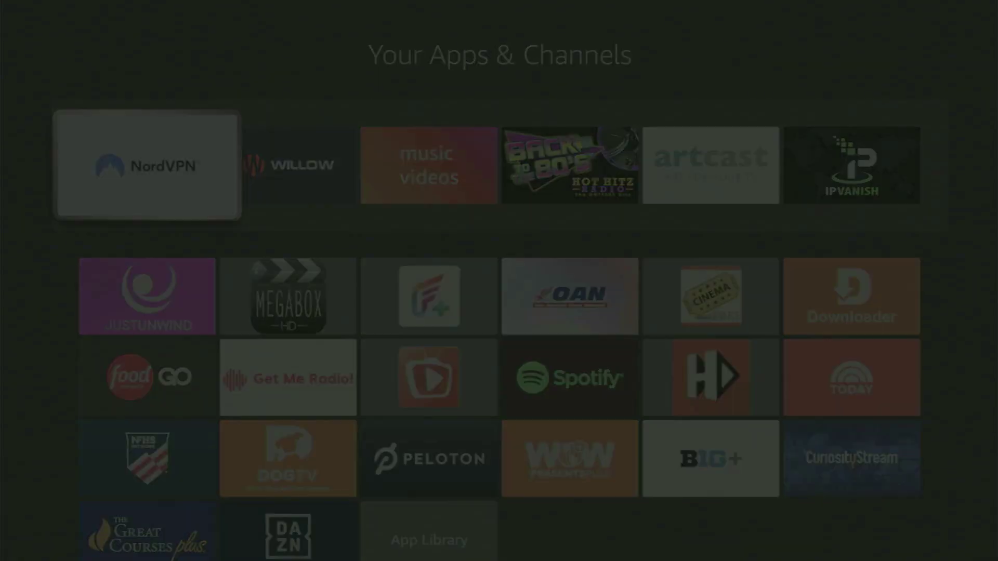
Browse the Specialty server categories, including Double VPN and the P2P row
key(Right)
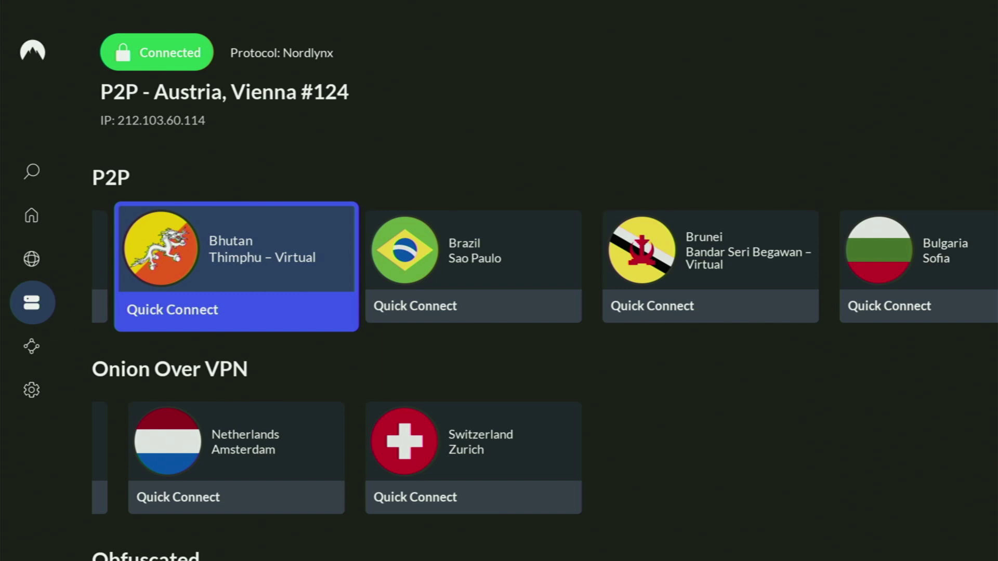
key(Down)
key(Down)
key(Down)
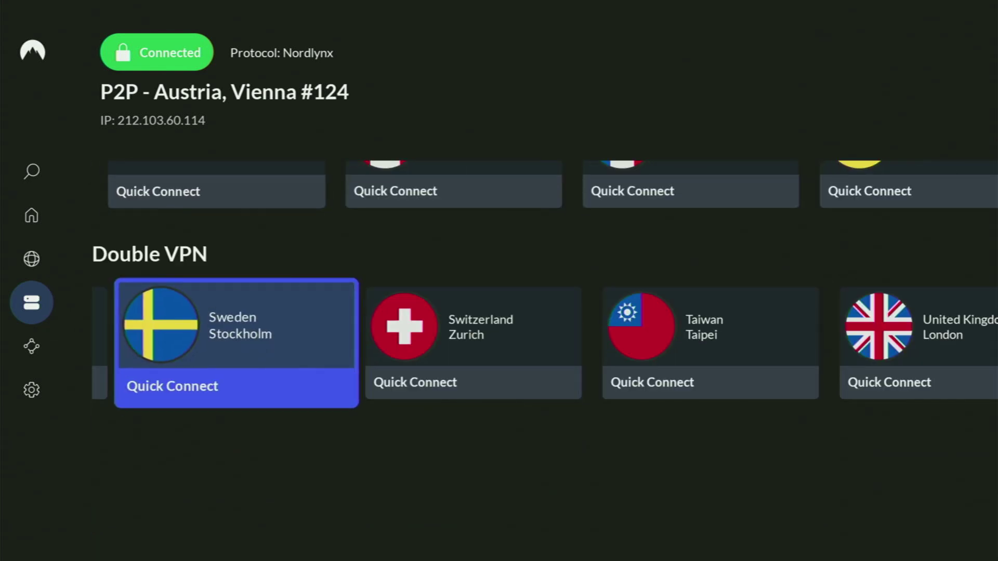
key(Up)
key(Up)
key(Up)
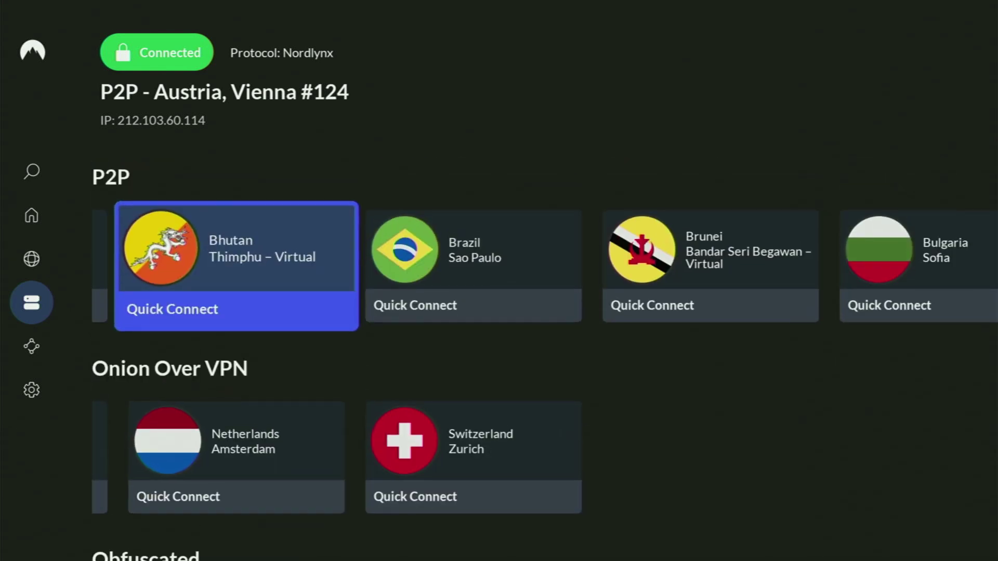
key(Left)
key(Left)
key(Left)
key(Left)
key(Left)
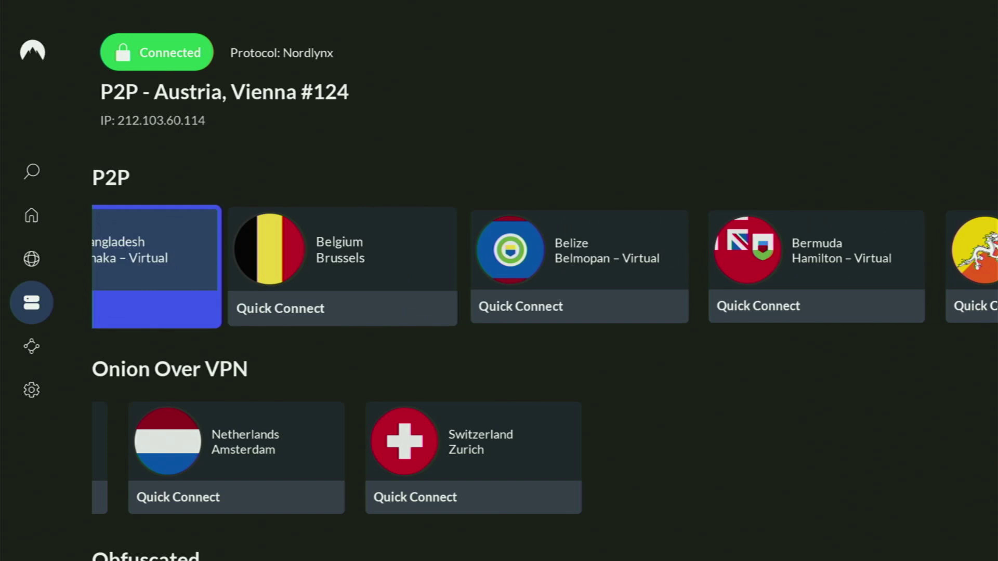
key(Left)
key(Left)
key(Left)
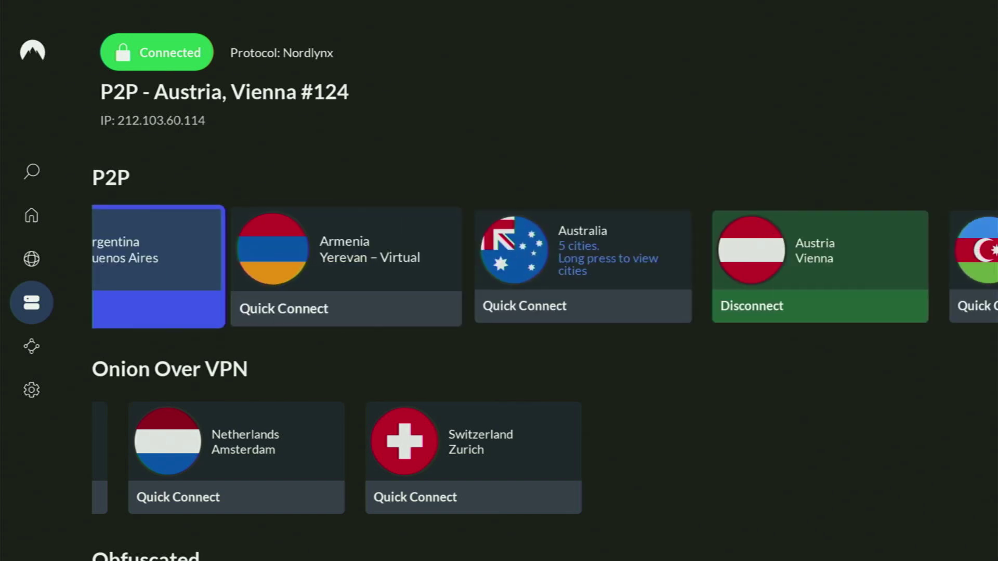
Switch to the NordVPN Home page and look along the suggested servers
key(Left)
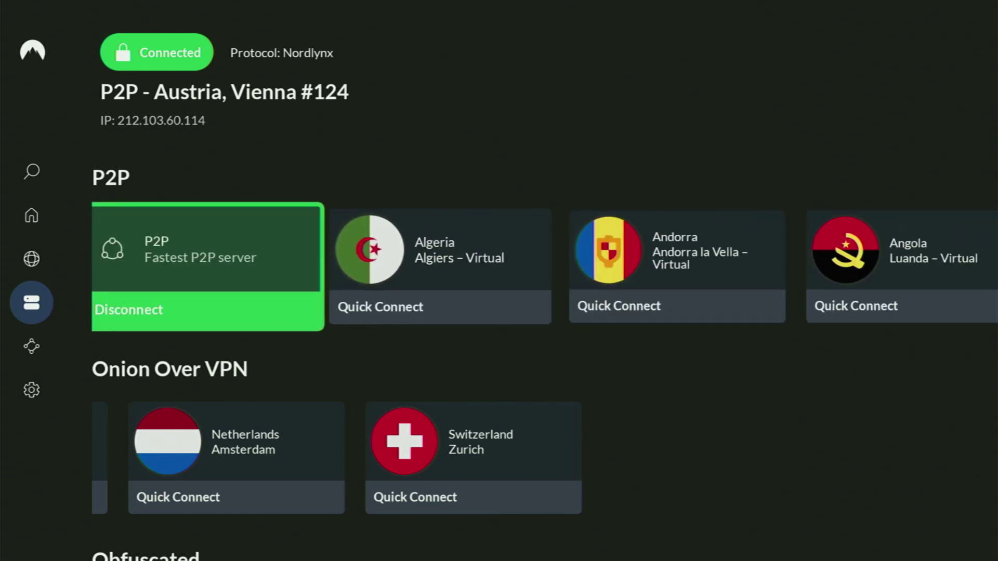
key(Left)
key(Up)
key(Right)
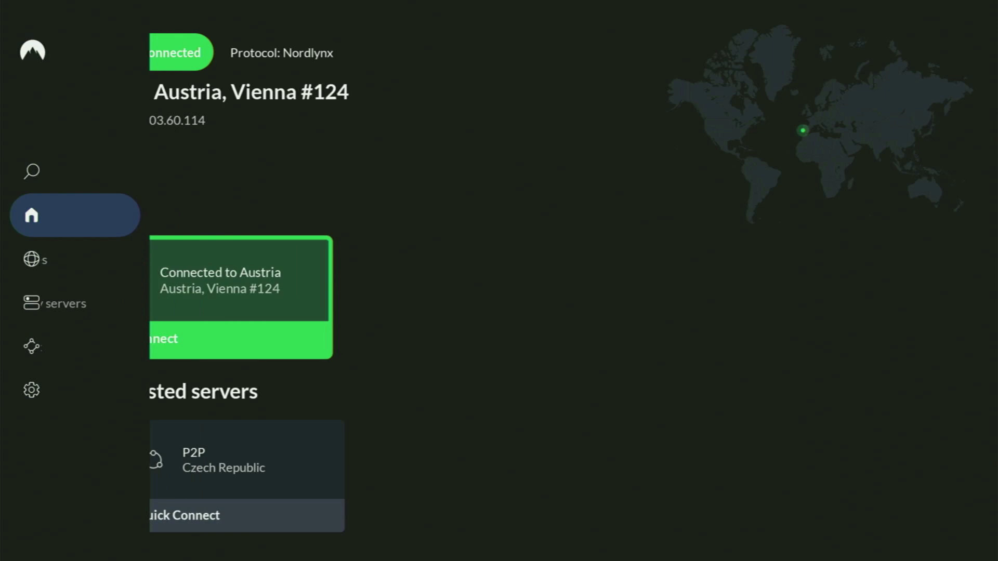
key(Down)
key(Left)
key(Left)
key(Left)
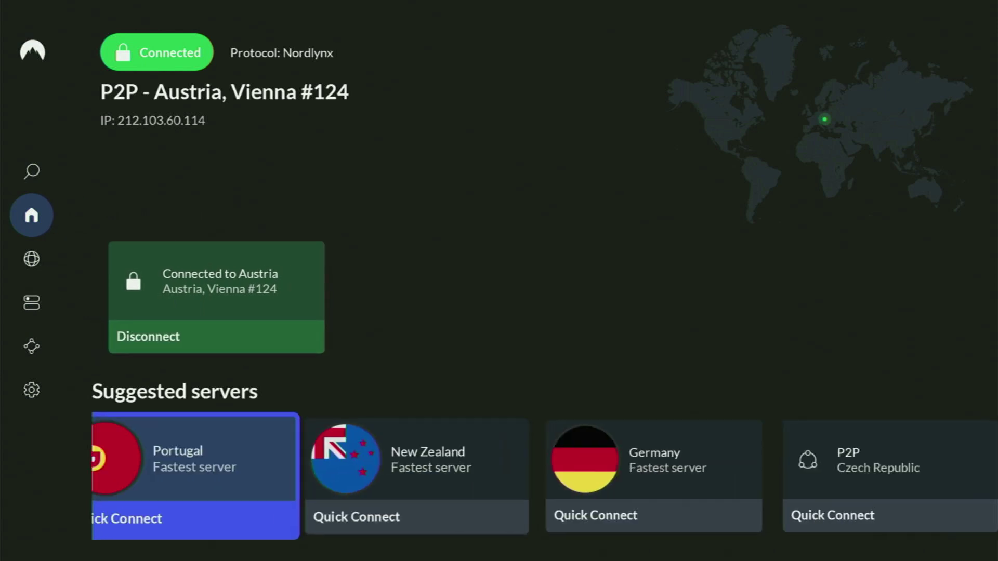
key(Left)
Open Countries from the sidebar and focus Argentina, Buenos Aires in row A
key(Down)
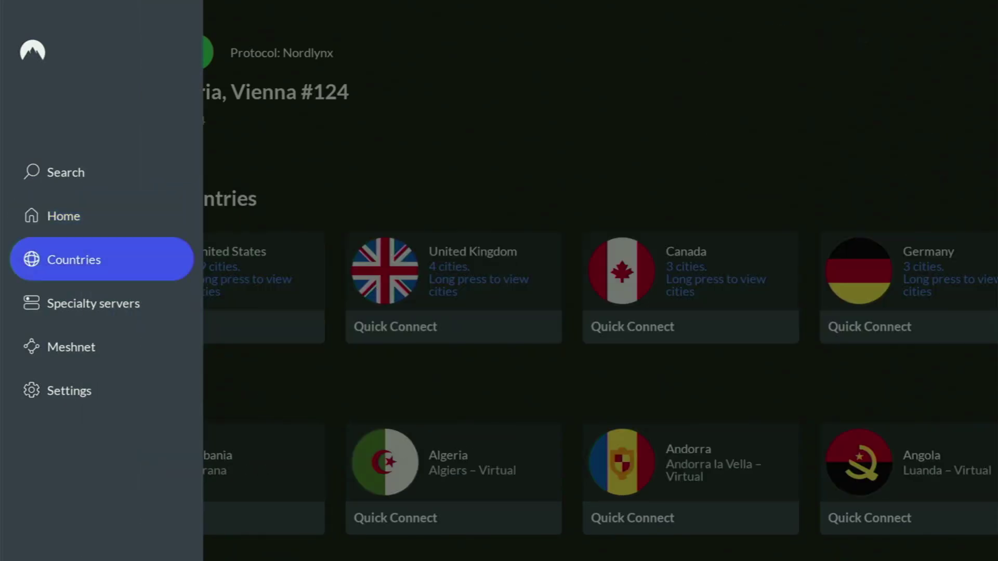
key(Right)
key(Down)
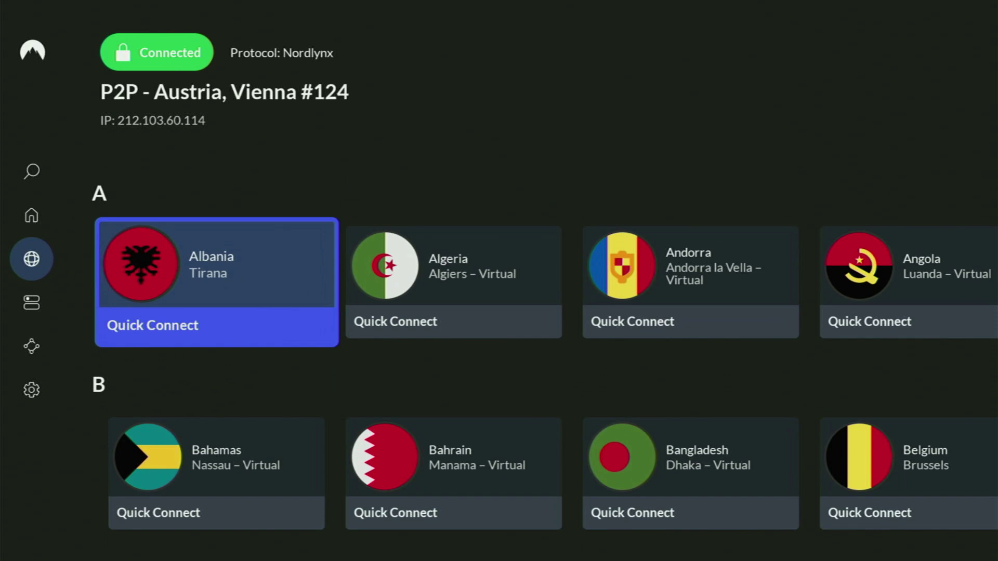
key(Right)
key(Right)
key(Right)
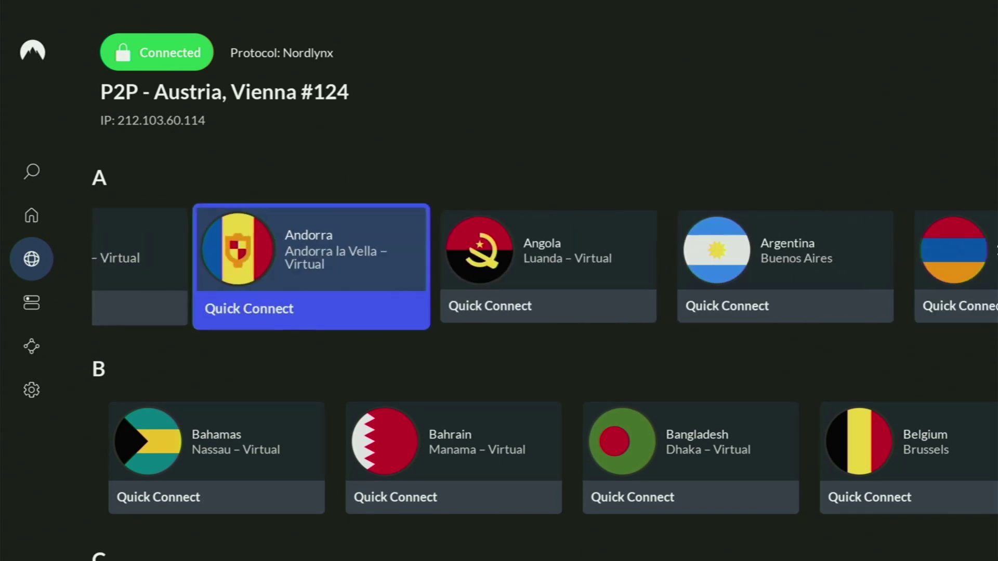
key(Right)
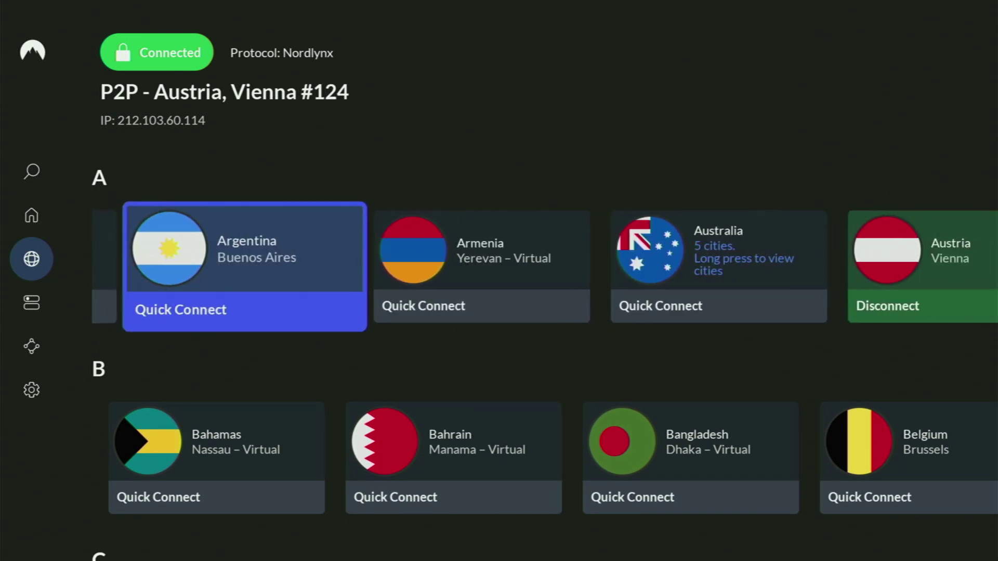
Connect to Argentina, Buenos Aires, then browse past Austria and Azerbaijan down to Chile
key(Return)
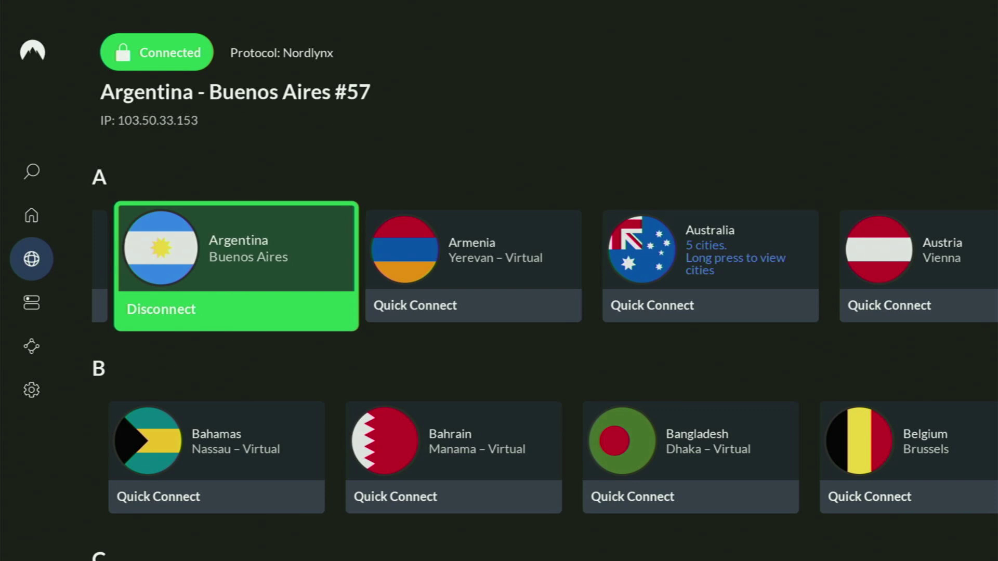
key(Right)
key(Right)
key(Right)
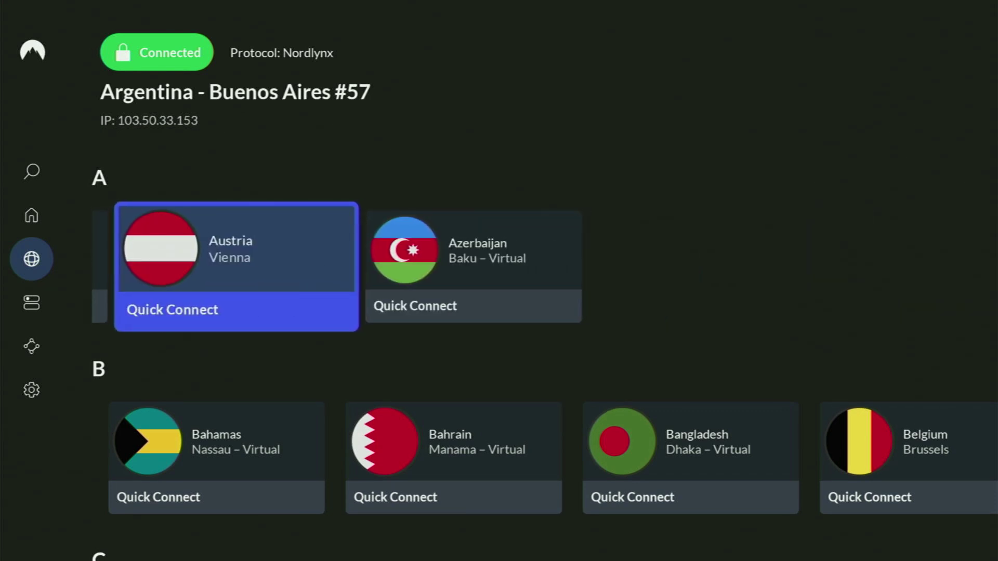
key(Right)
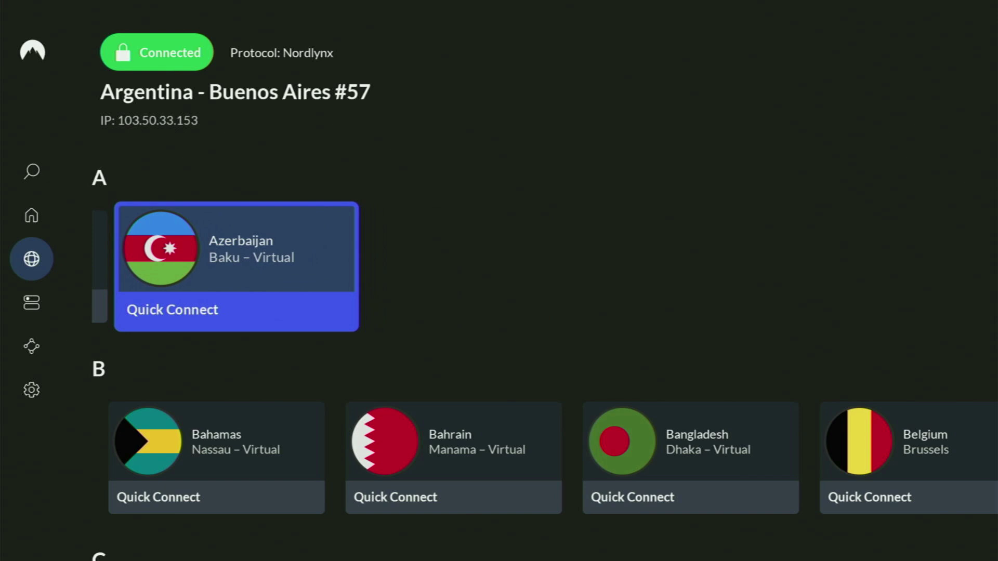
key(Down)
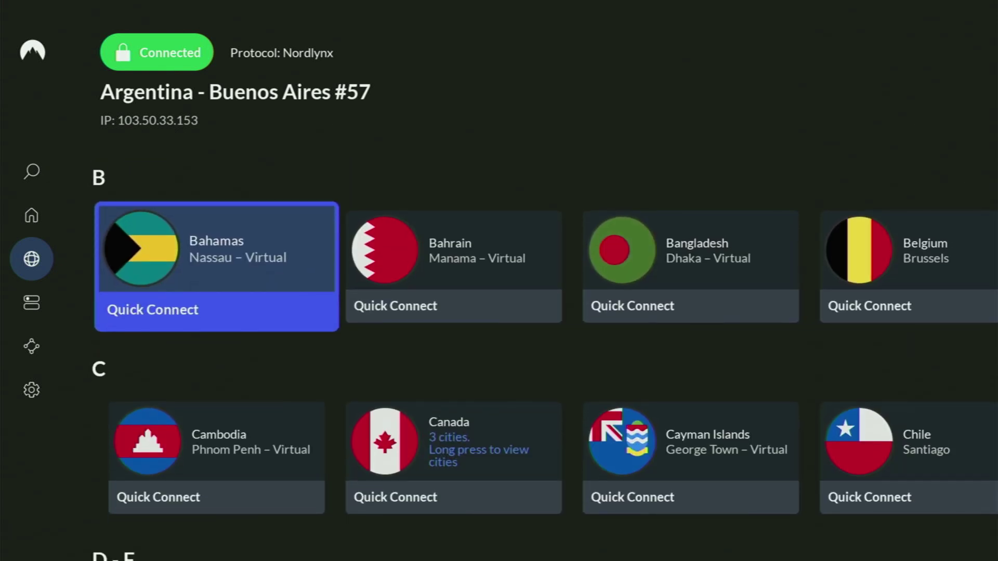
key(Down)
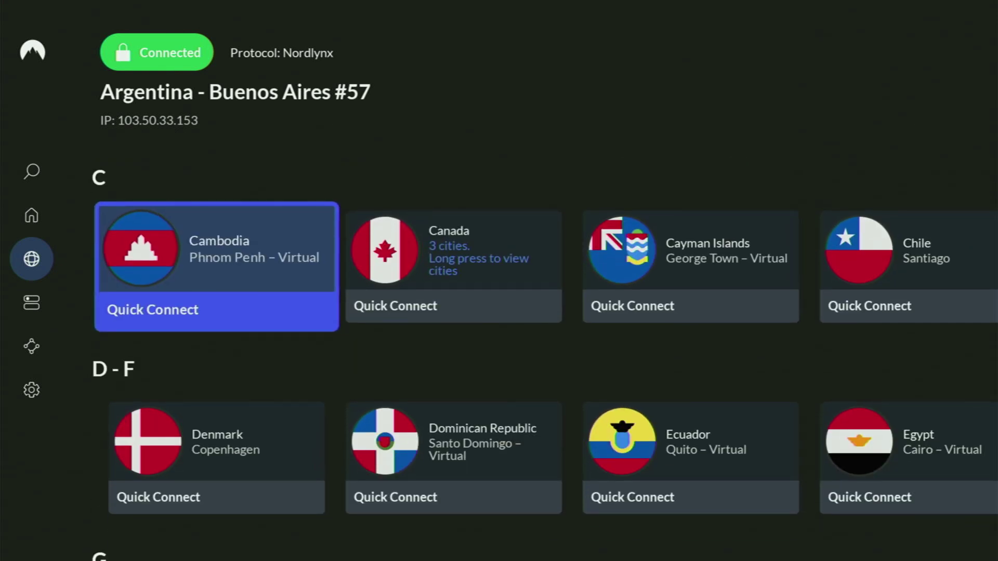
key(Right)
key(Right)
key(Right)
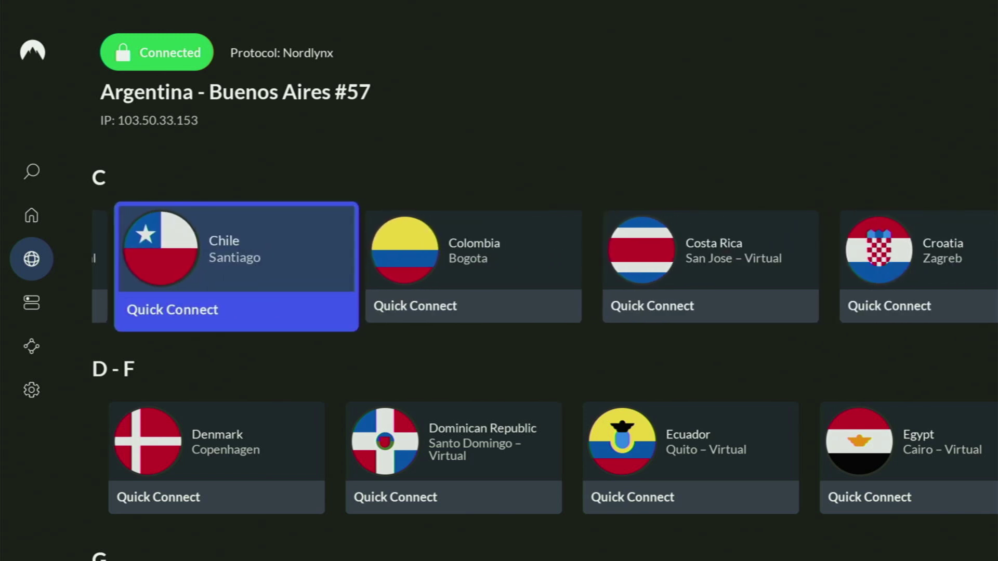
Expand the description and open the topvpnoffer.com link from the pinned comment
scroll(445, 516, down, 6)
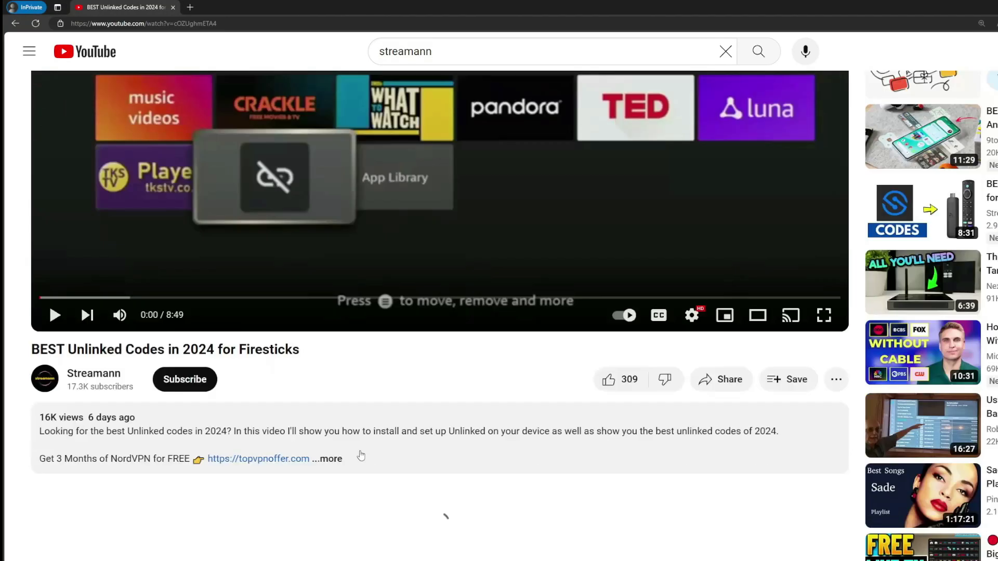
click(364, 320)
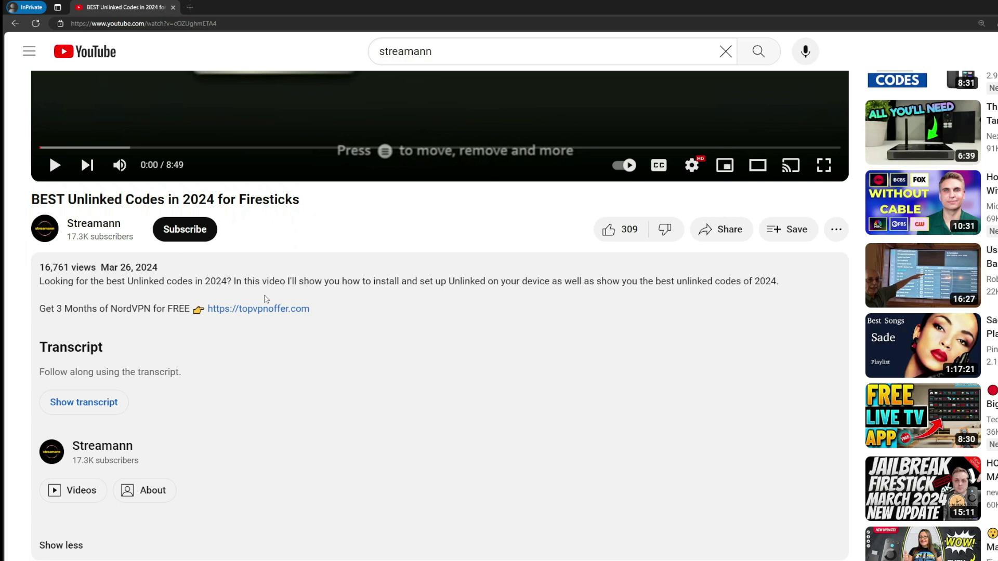
scroll(250, 339, down, 5)
drag(341, 438, 239, 437)
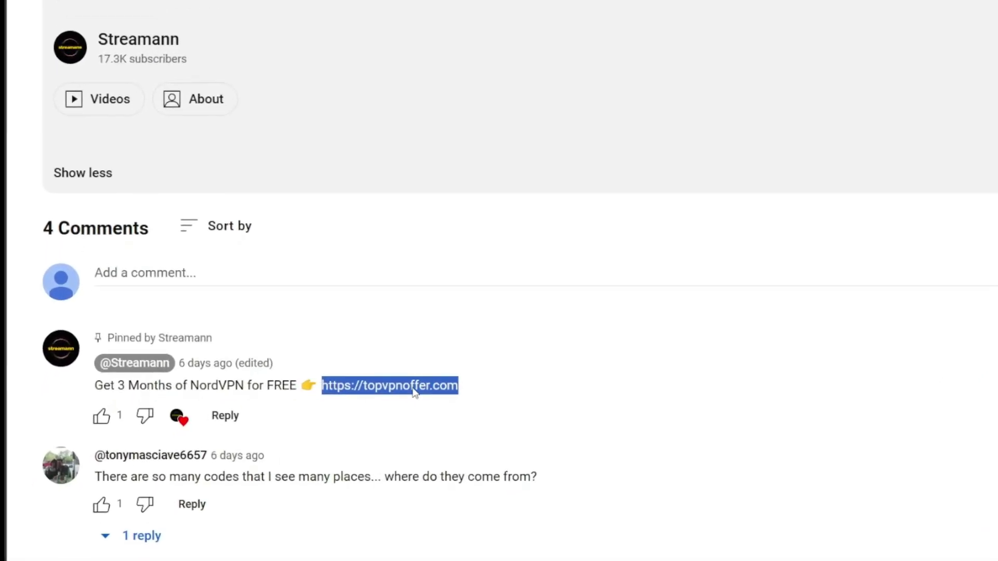
click(369, 405)
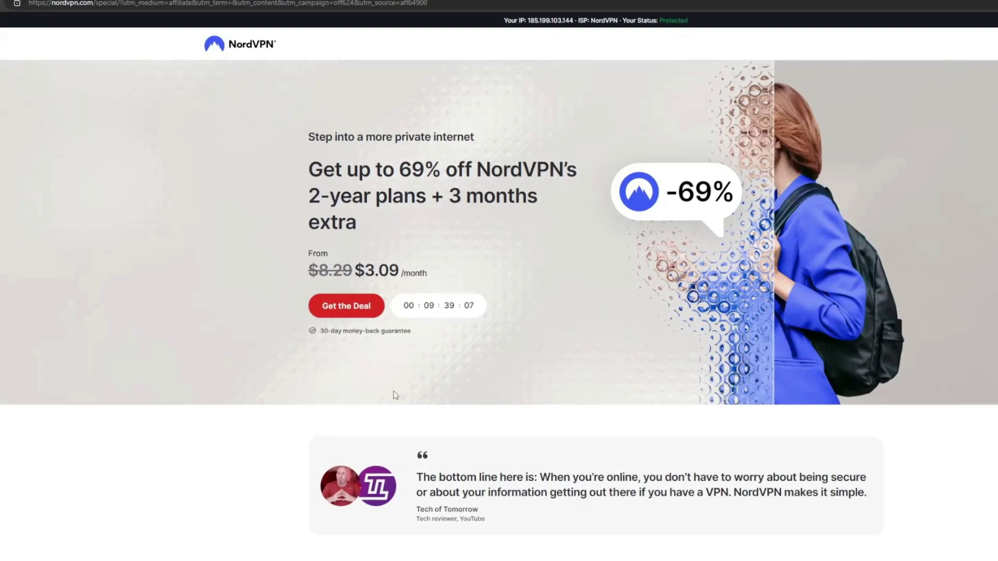
Highlight '3 months extra' in the 2-year plan offer headline
mouse_move(440, 191)
mouse_down()
mouse_move(540, 194)
mouse_move(544, 219)
mouse_up()
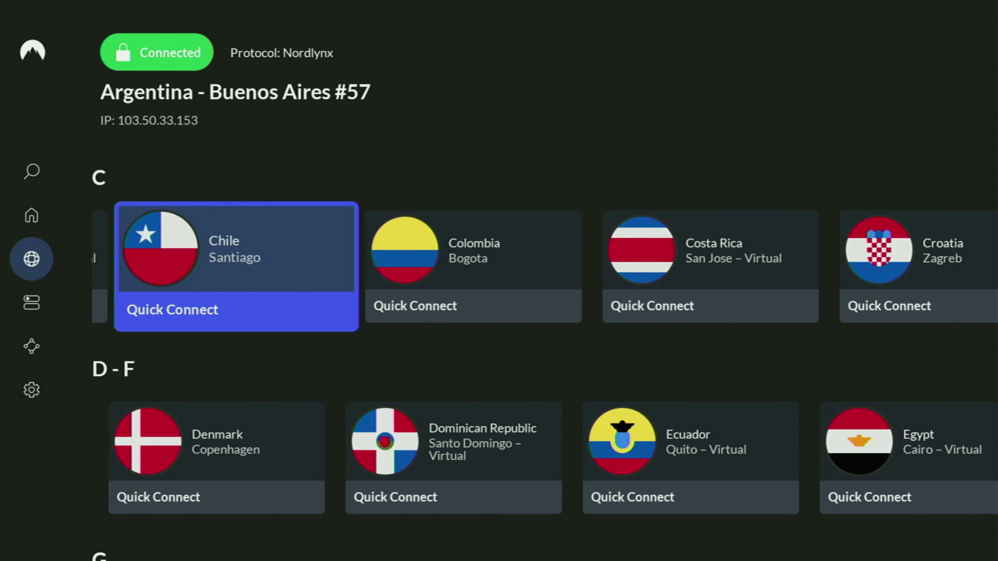
Return Home, open Your Apps & Channels, and move to the Downloader tile
key(Home)
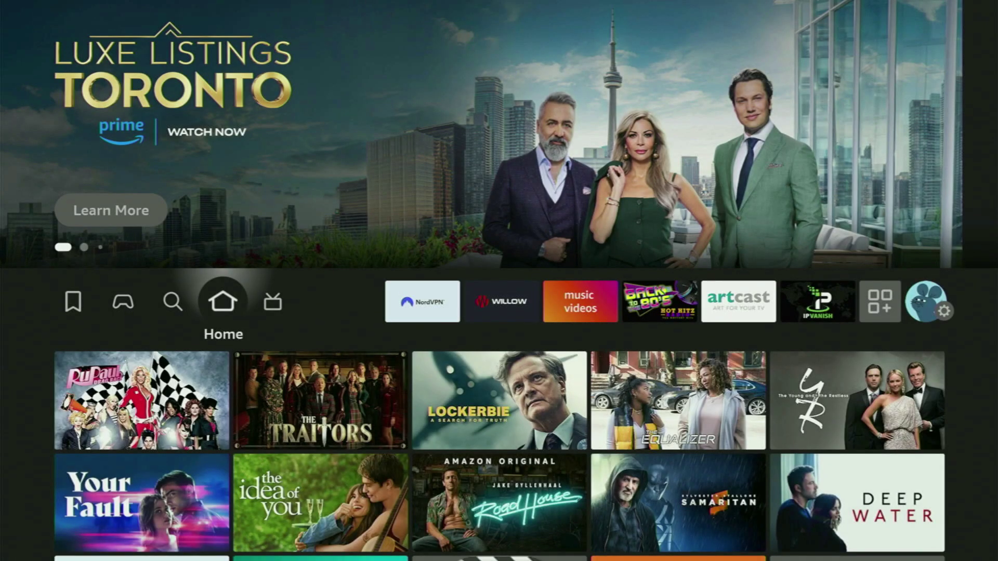
key(Right)
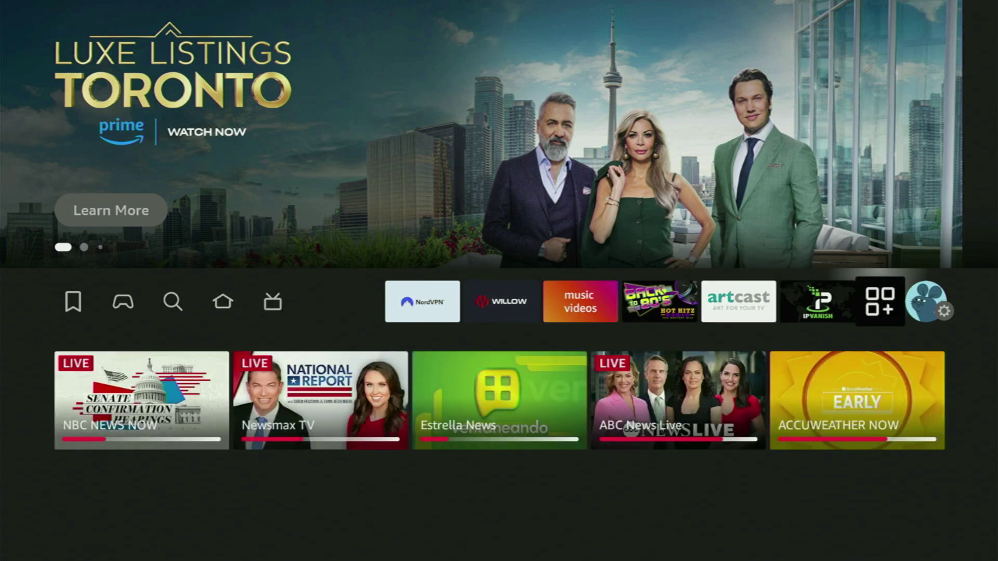
key(Right)
key(Left)
key(Return)
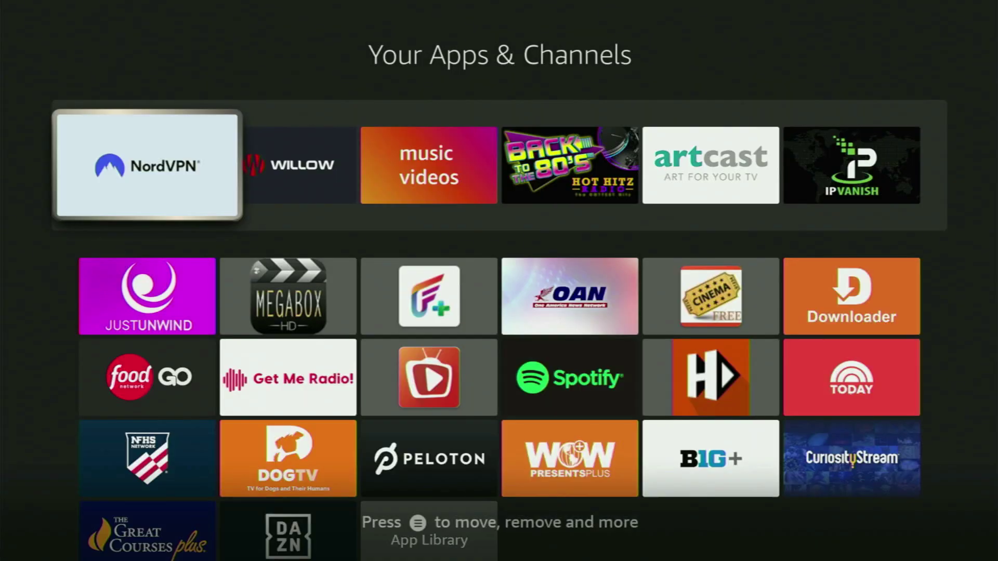
key(Down)
key(Right)
key(Right)
key(Right)
key(Right)
key(Right)
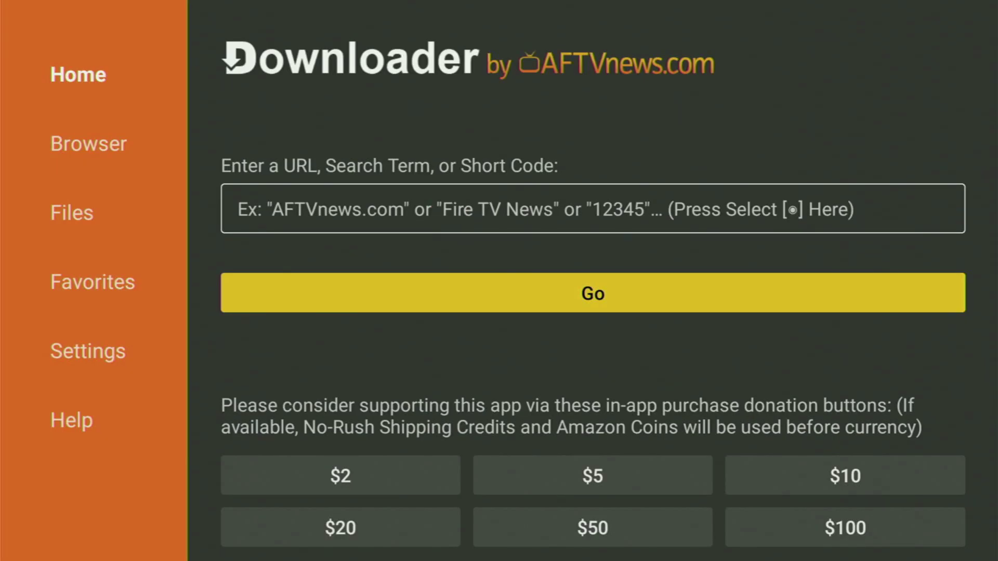
Enter the code 492152 in Downloader's URL field with the on-screen keyboard
key(Up)
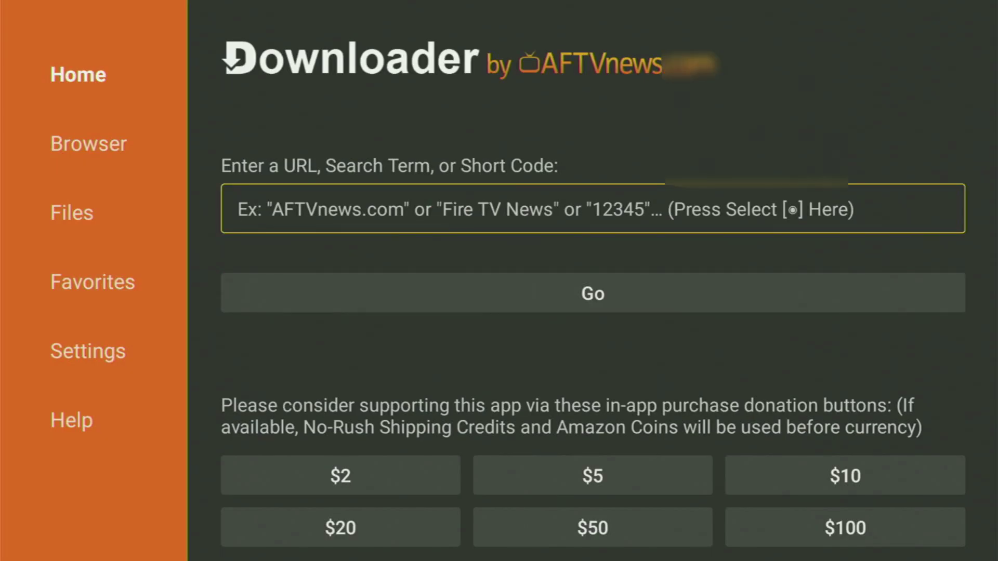
key(Return)
key(Up)
key(Right)
key(Right)
key(Right)
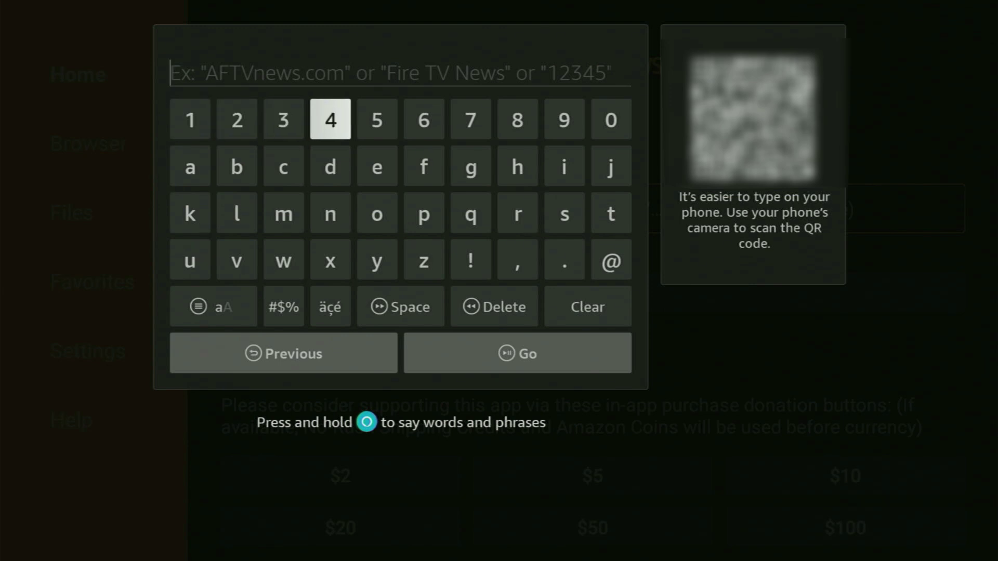
key(Return)
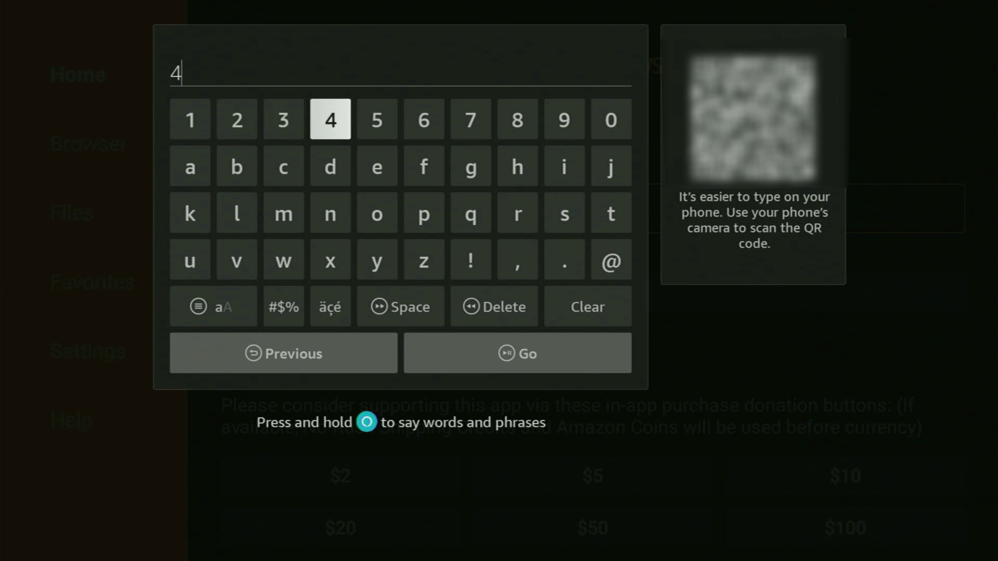
key(Right)
key(Right)
key(Right)
key(Right)
key(Return)
key(Left)
key(Left)
key(Left)
key(Left)
key(Left)
key(Left)
key(Return)
key(Left)
key(Return)
key(Right)
key(Right)
key(Right)
key(Right)
key(Return)
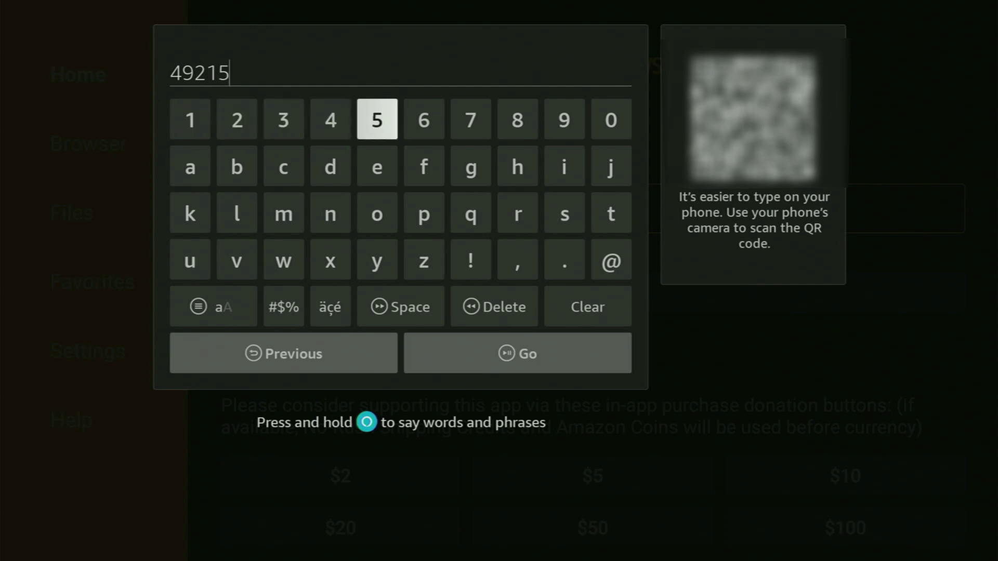
key(Left)
key(Left)
key(Return)
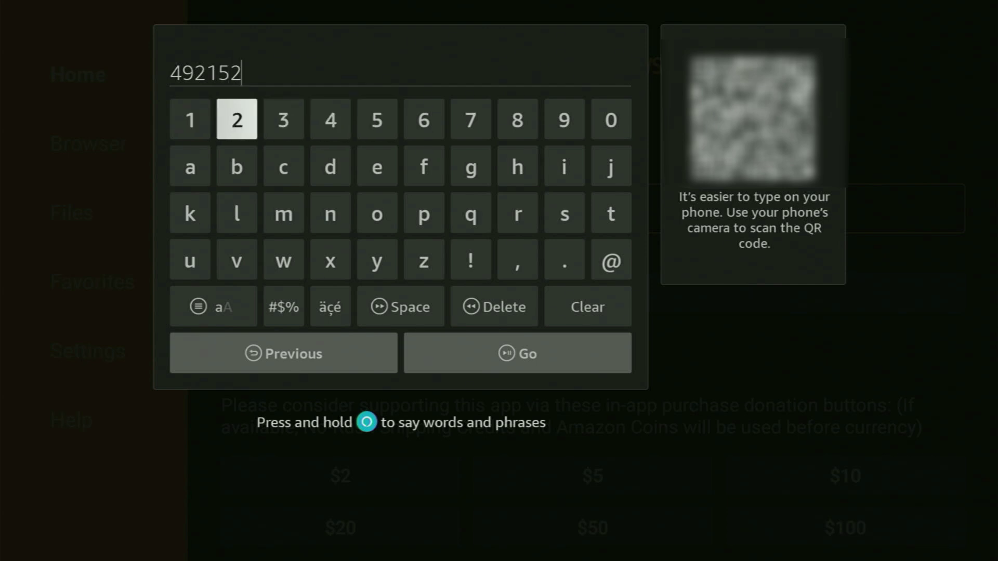
Submit code 492152 with Go to load the FlixVision download
key(Down)
key(Down)
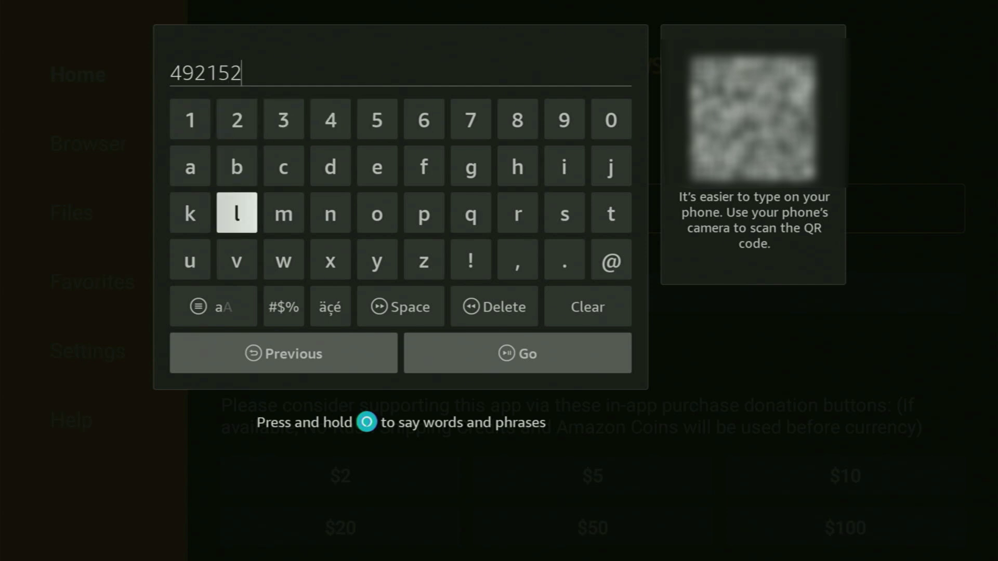
key(Down)
key(Down)
key(Down)
key(Right)
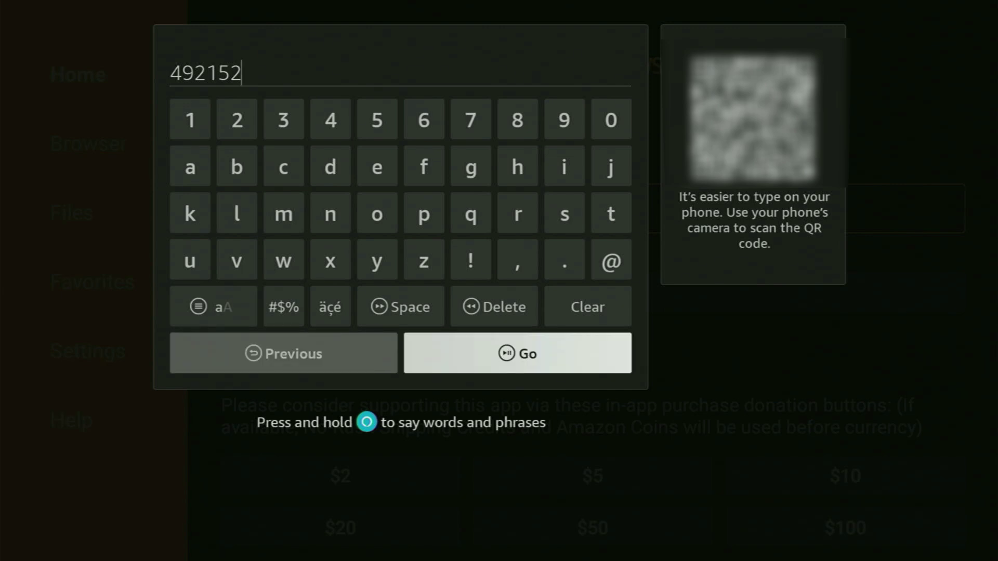
key(Return)
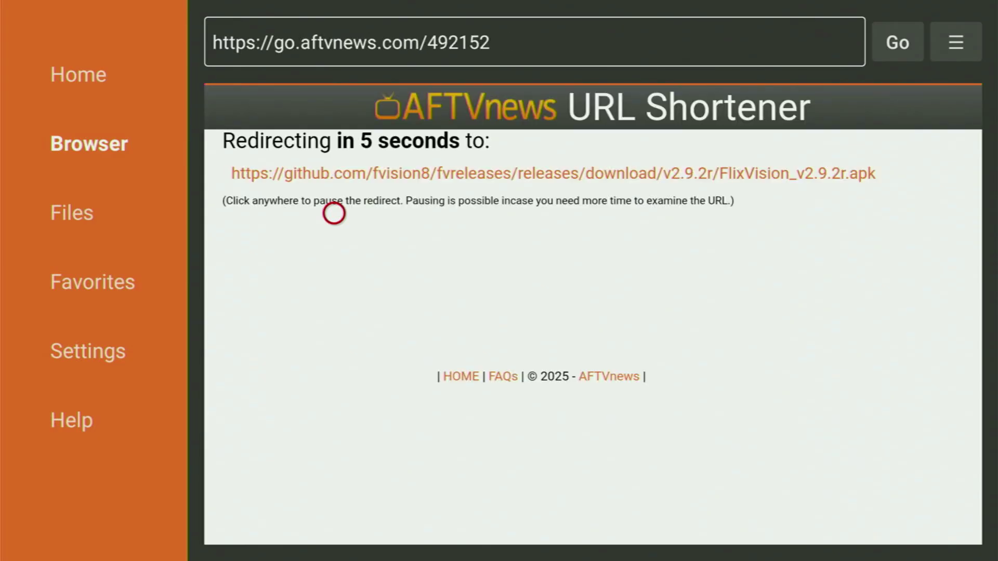
Switch Downloader's browser to Fullscreen Mode so the 48.7 MB FlixVision_v2.9.2r.apk downloads
key(Menu)
key(Down)
key(Down)
key(Return)
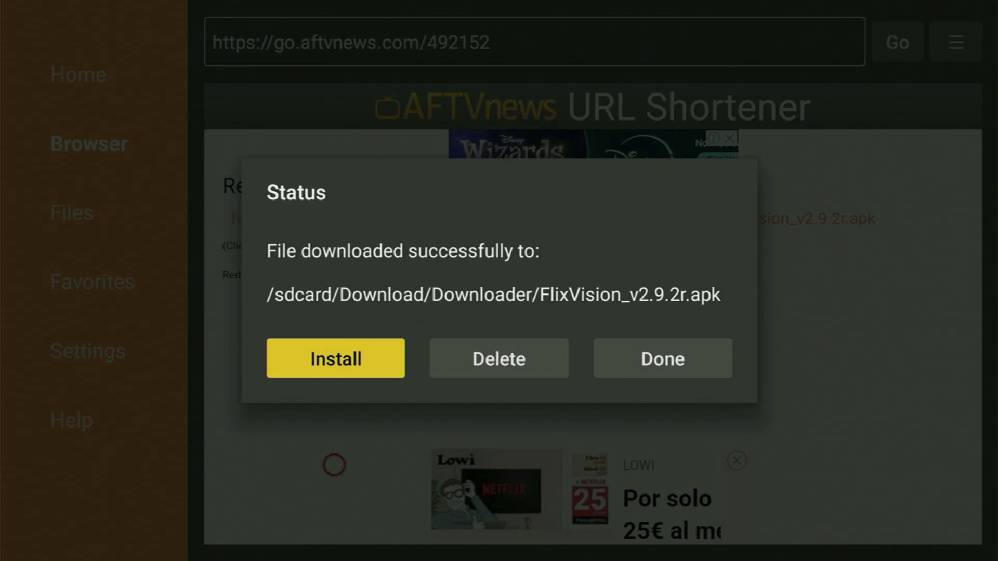
Delete the downloaded FlixVision installer APK and return to the Fire TV home screen
key(Right)
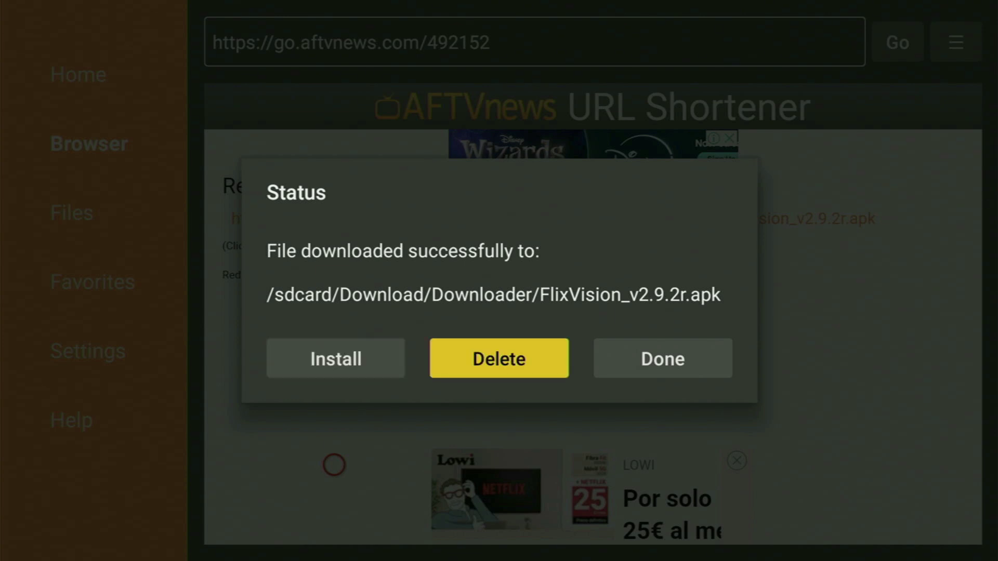
key(Return)
key(Return)
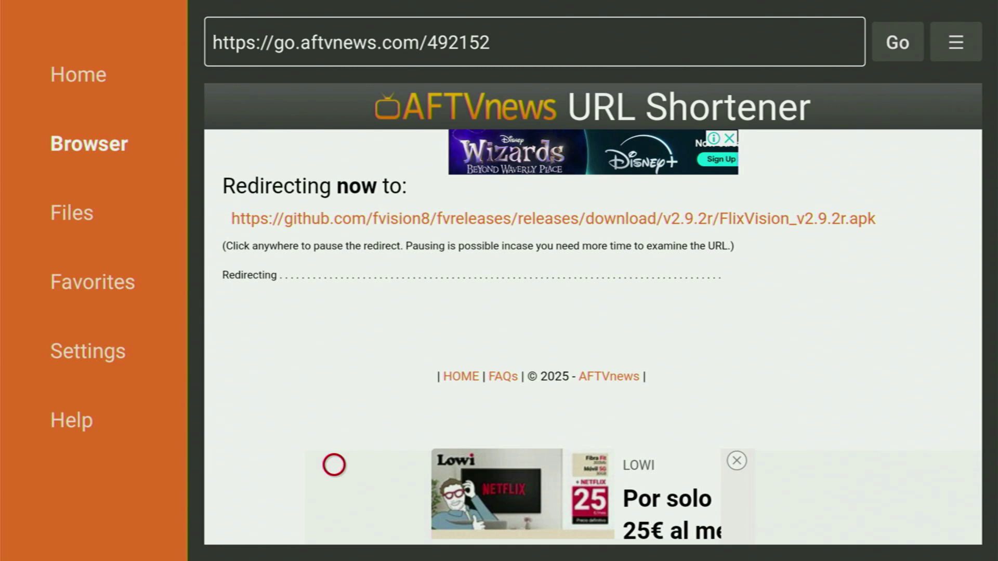
key(Home)
Open the FlixVision tile's Move, Hide and Uninstall options in Your Apps & Channels
key(Right)
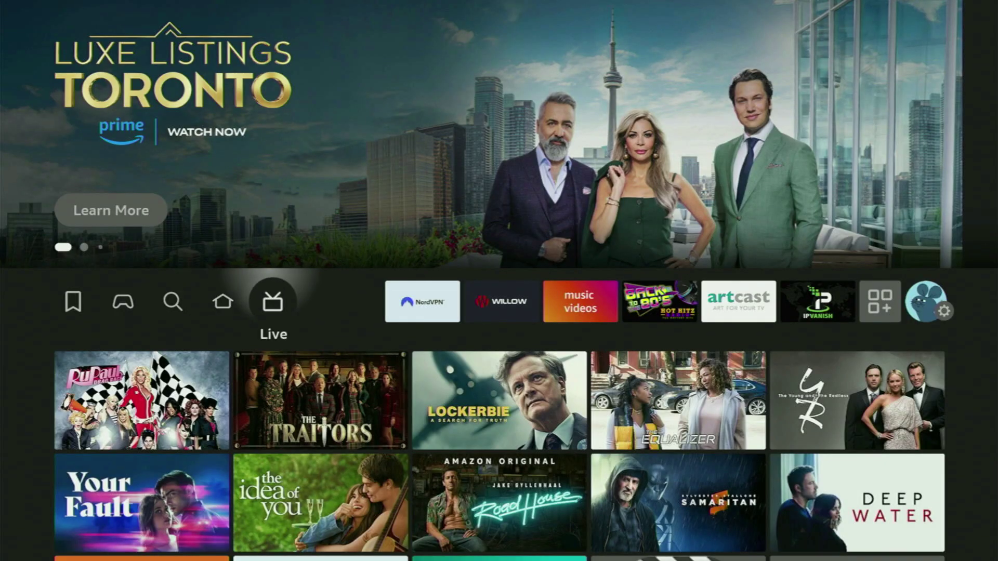
key(Right)
key(Right)
key(Right)
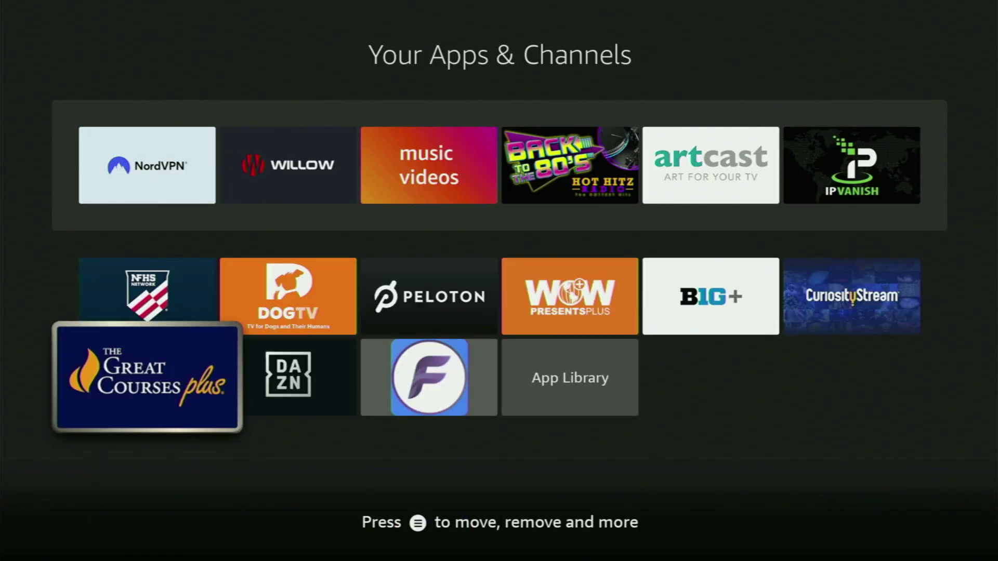
key(Right)
key(Right)
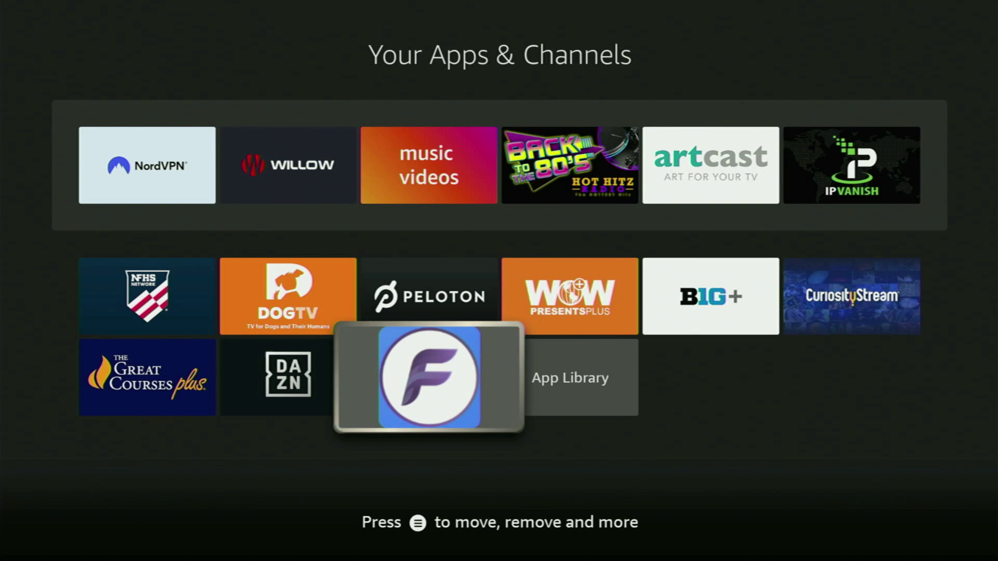
key(Menu)
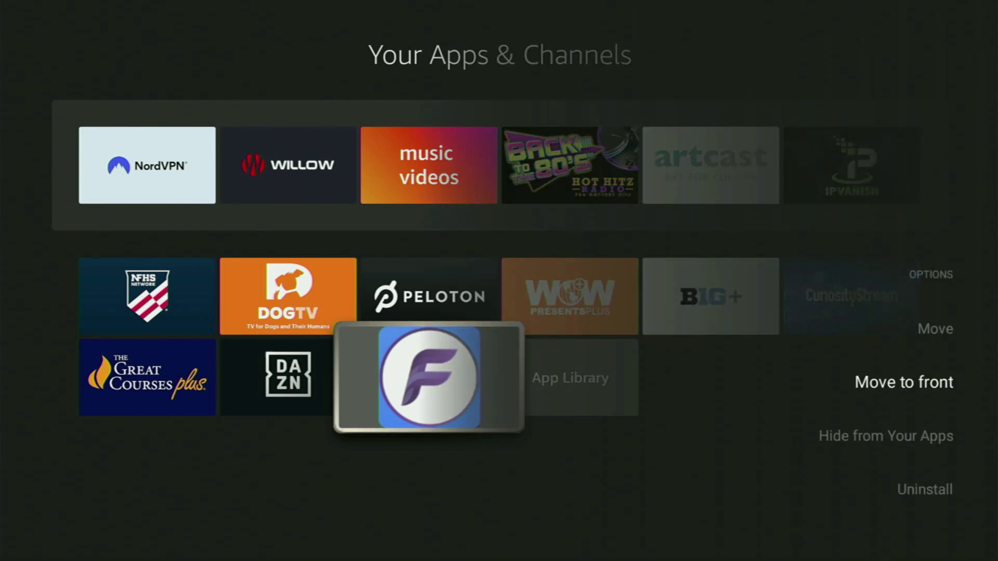
Move FlixVision to the first slot of Your Apps & Channels, ahead of NordVPN
key(Return)
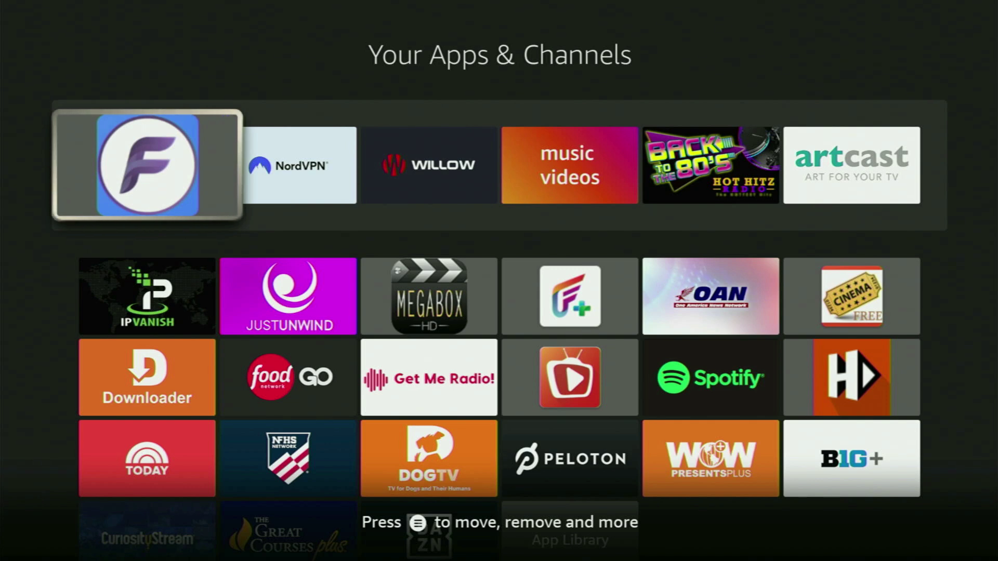
key(Right)
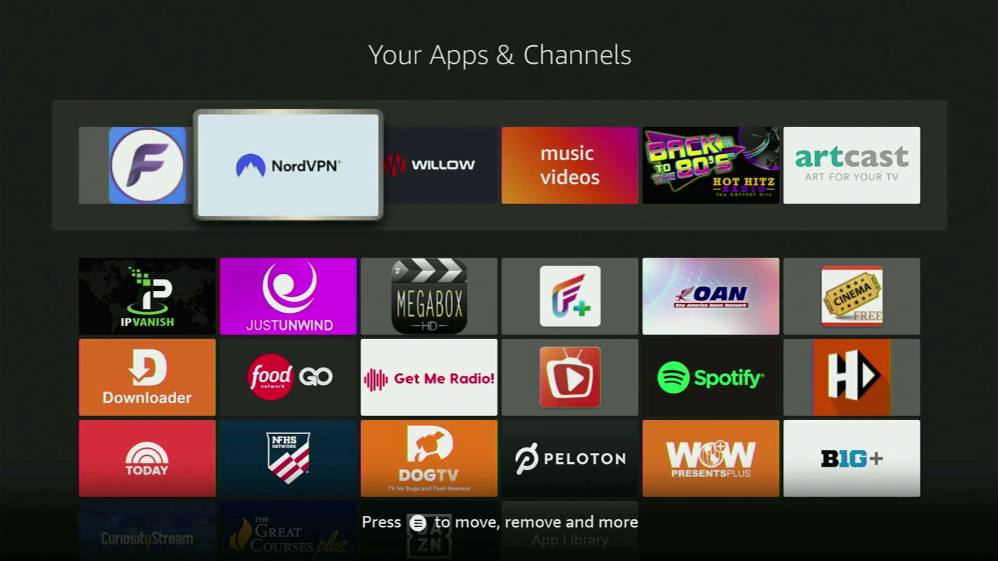